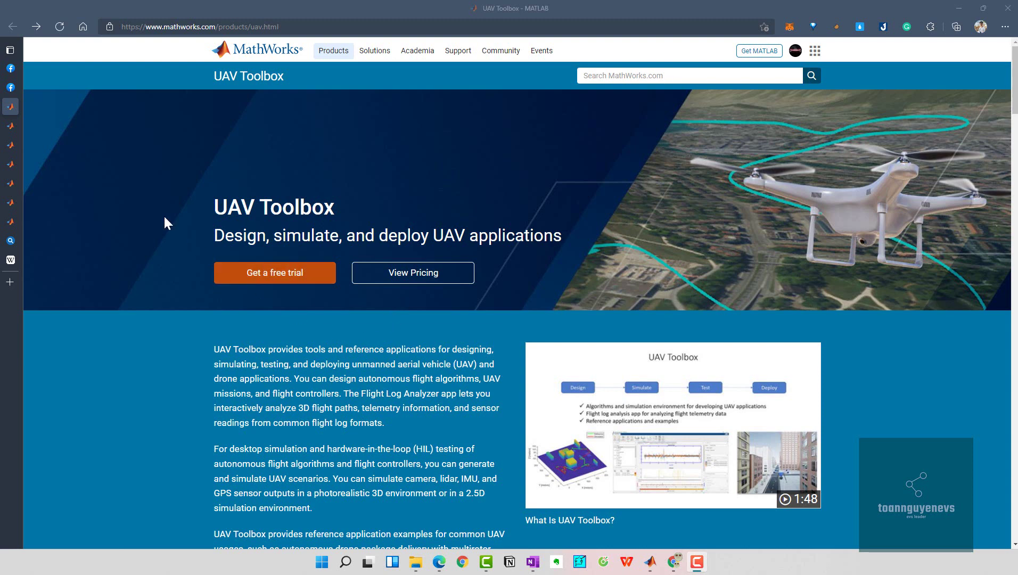
Step: Switch from the UAV Toolbox product page to the Facebook profile tab
left_click(38, 85)
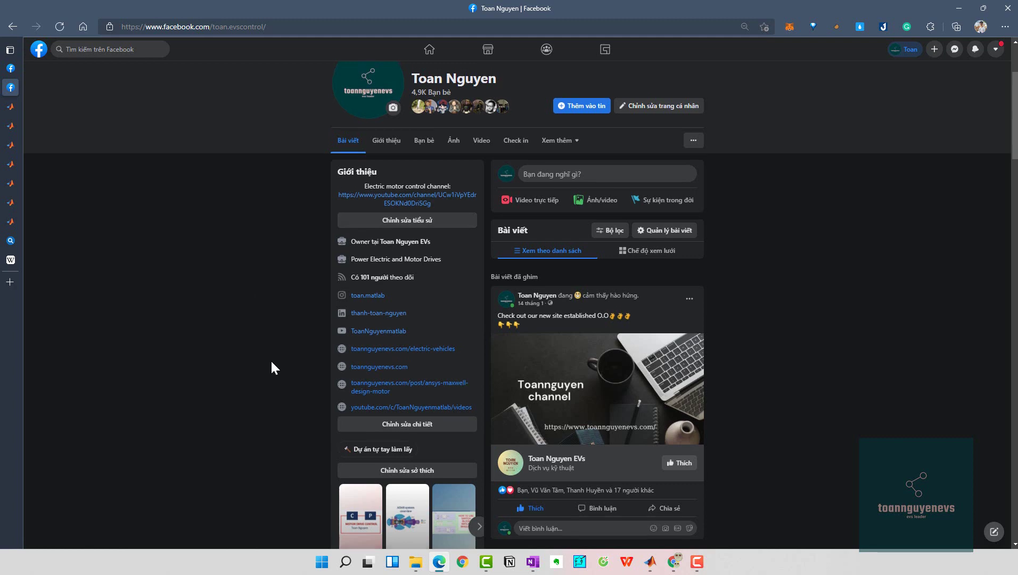
scroll(397, 174, "up", 3)
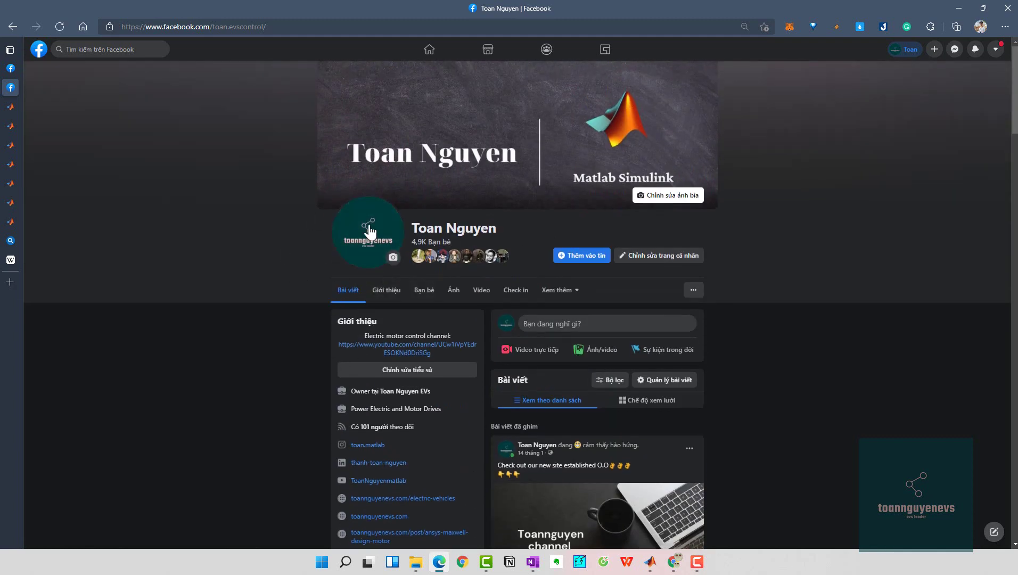
scroll(252, 323, "down", 7)
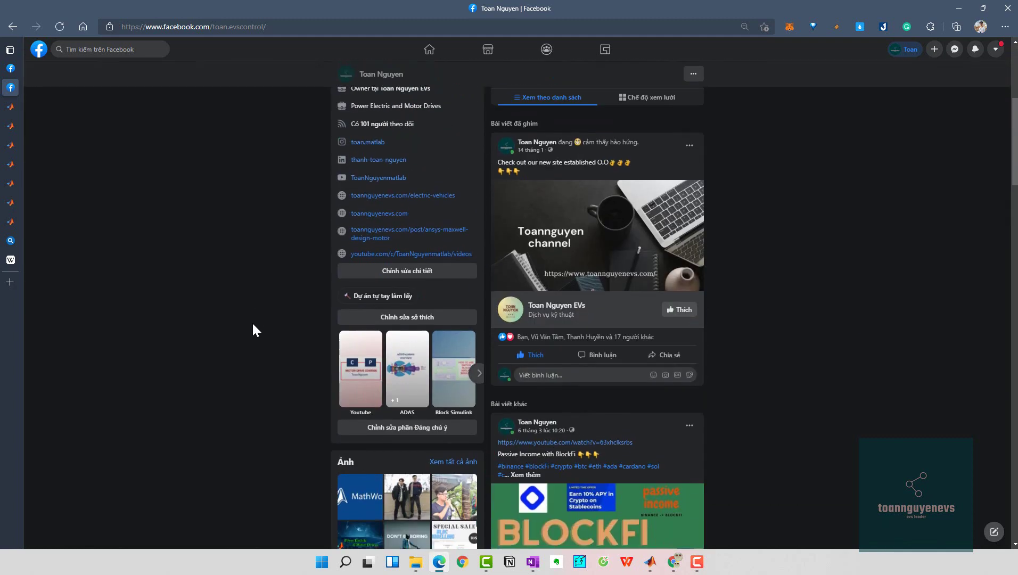
scroll(274, 297, "down", 4)
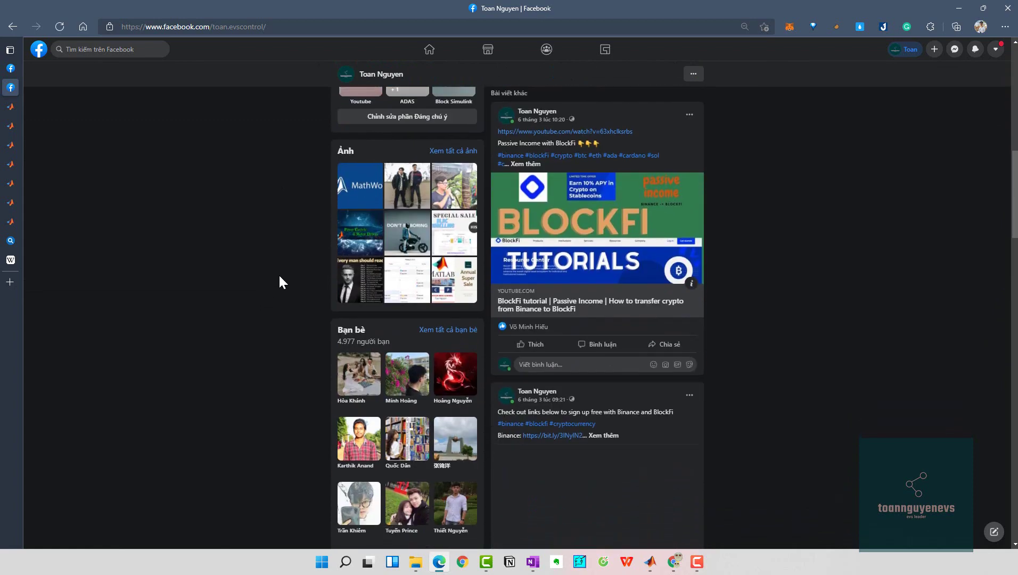
scroll(278, 274, "up", 5)
scroll(278, 274, "up", 5)
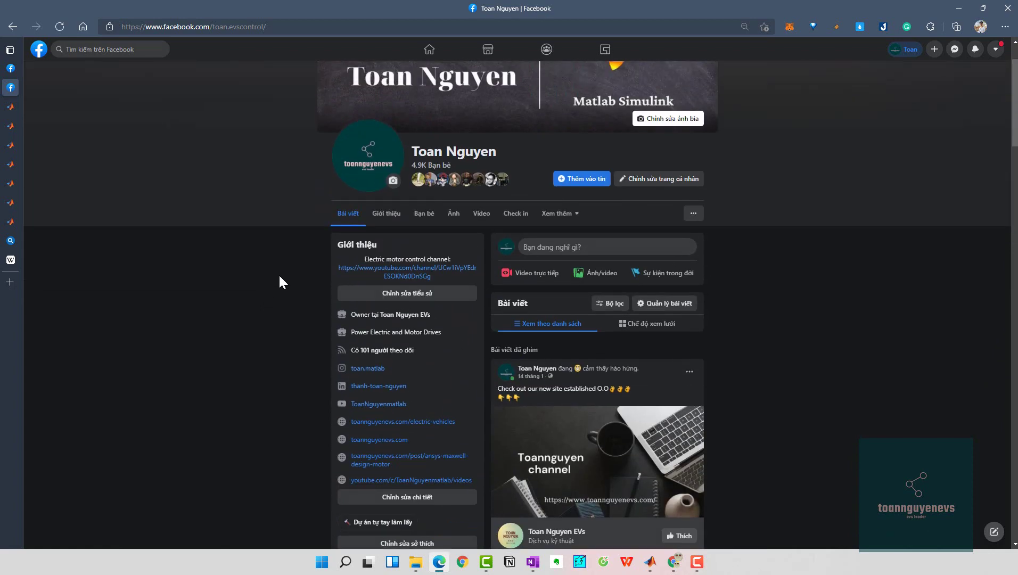
scroll(278, 273, "down", 3)
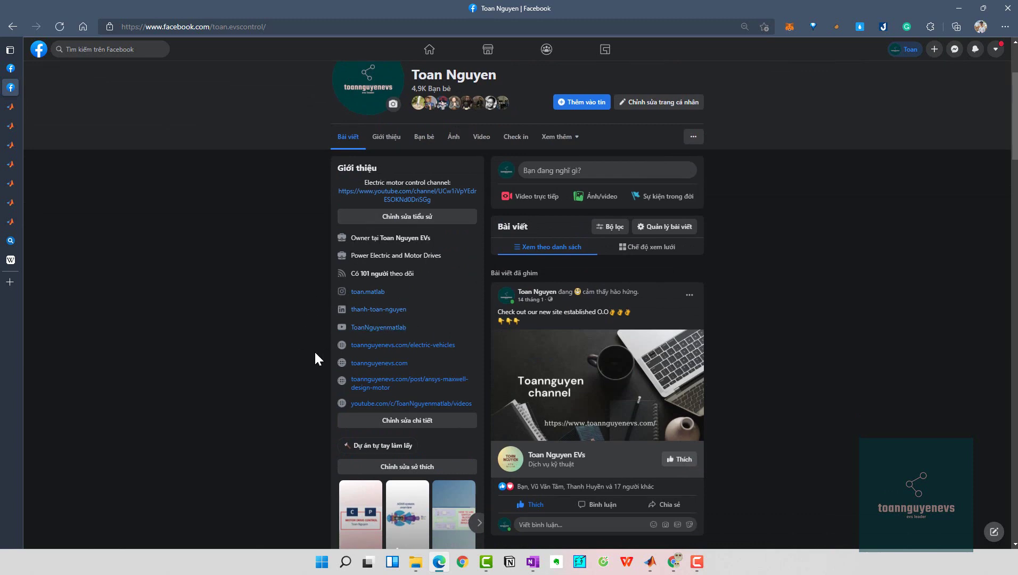
scroll(319, 353, "down", 8)
scroll(346, 358, "up", 6)
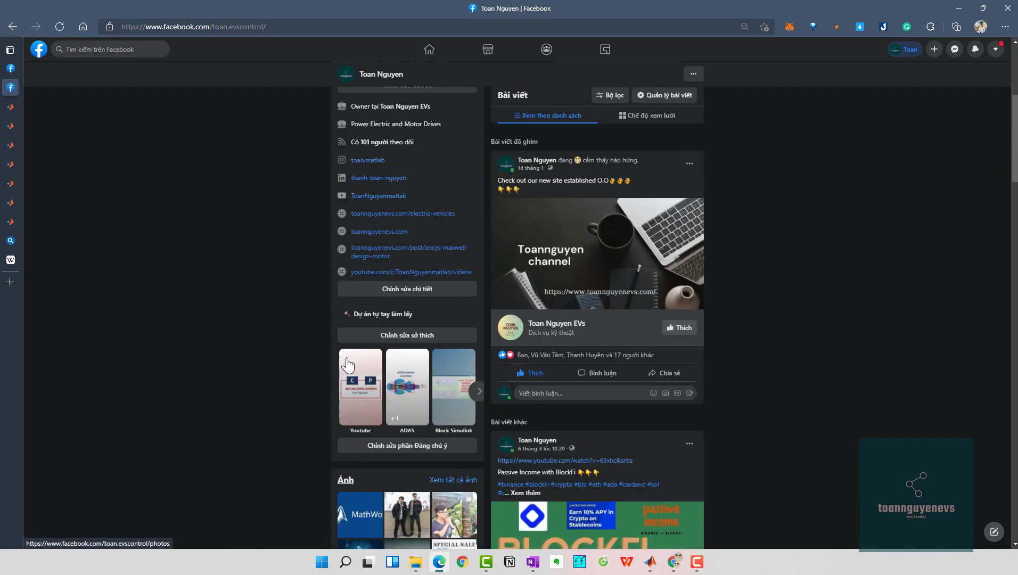
scroll(347, 364, "up", 5)
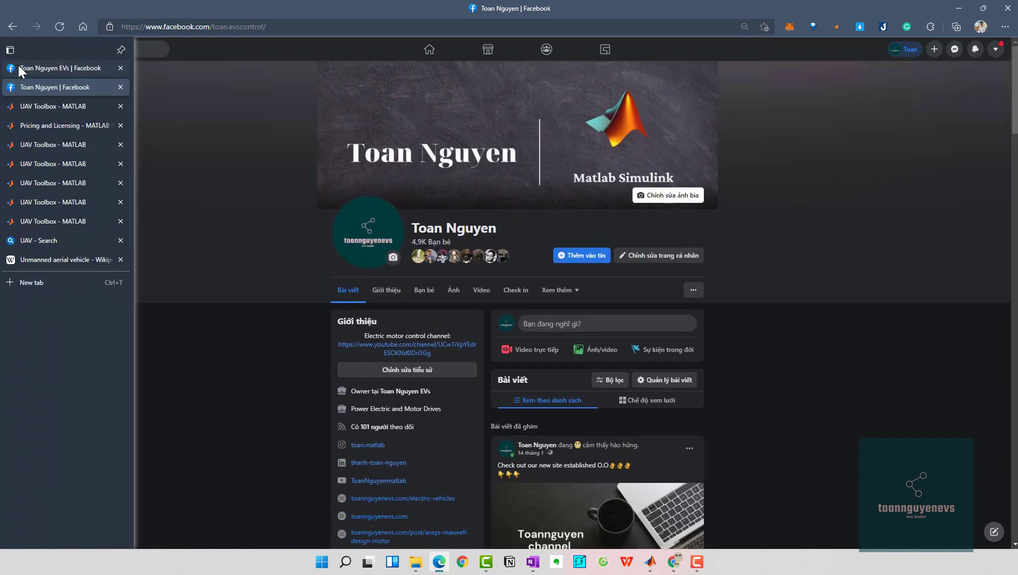
Step: Switch to the Facebook business Page and scroll through its content
left_click(18, 66)
scroll(368, 293, "down", 6)
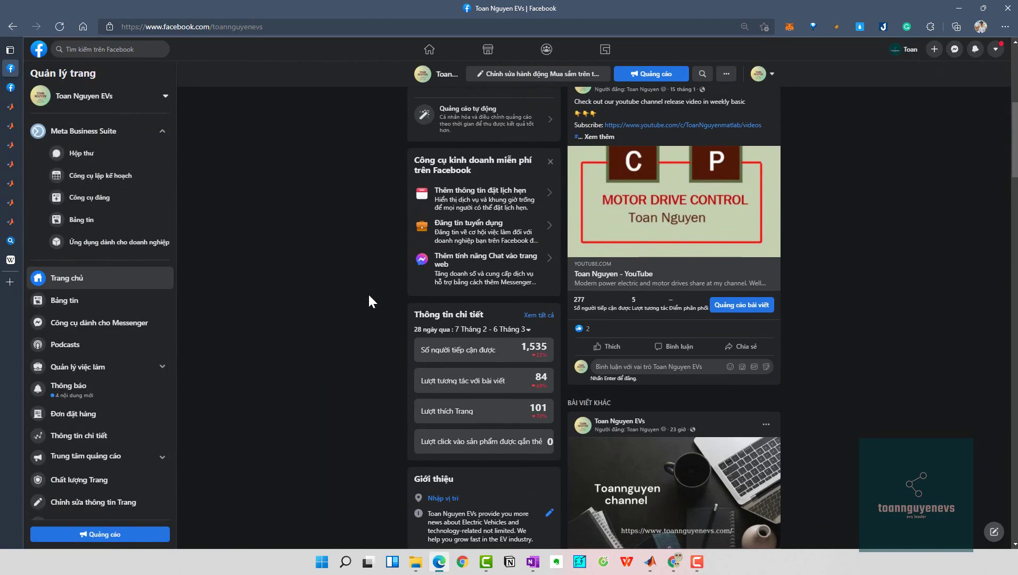
scroll(369, 296, "down", 3)
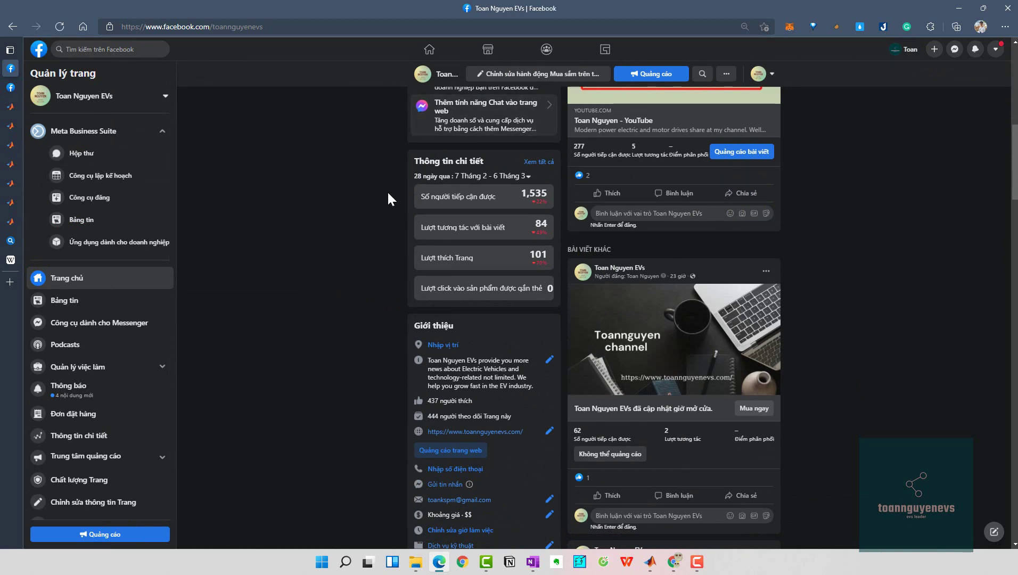
scroll(359, 262, "up", 5)
scroll(319, 298, "down", 6)
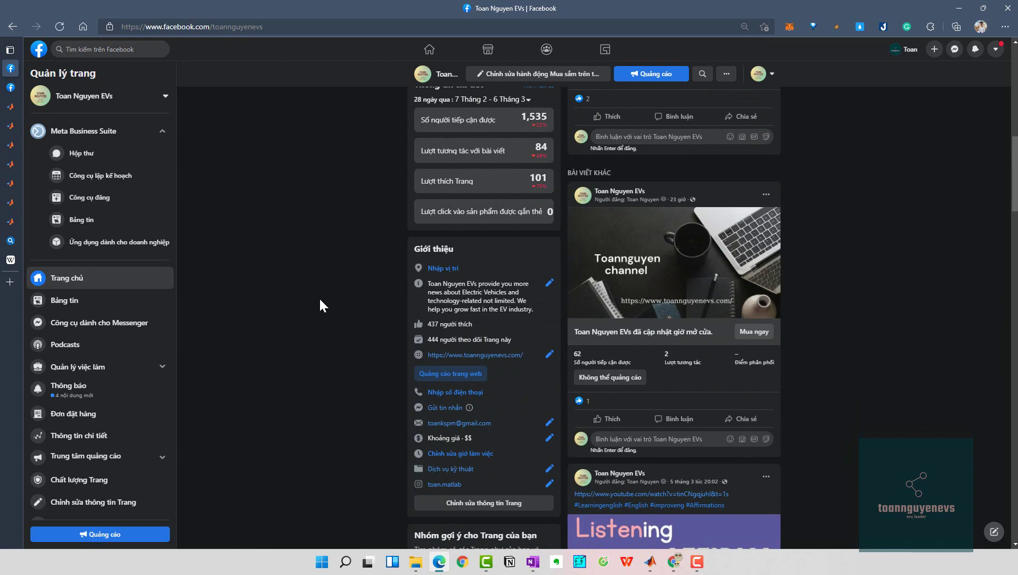
scroll(320, 300, "down", 1)
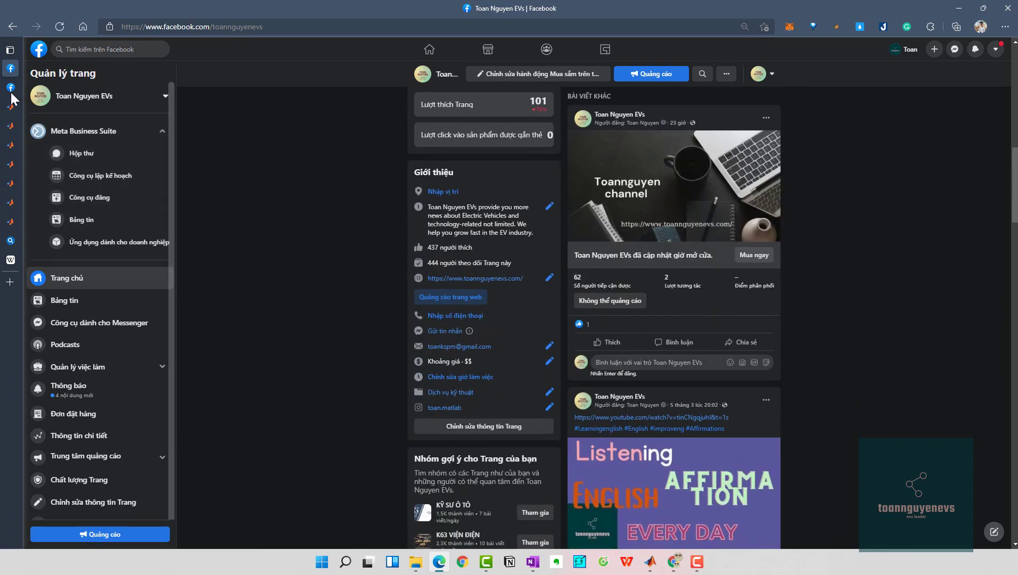
Step: Go back to the Facebook profile, then to the UAV Toolbox product page
mouse_move(10, 93)
left_click(48, 88)
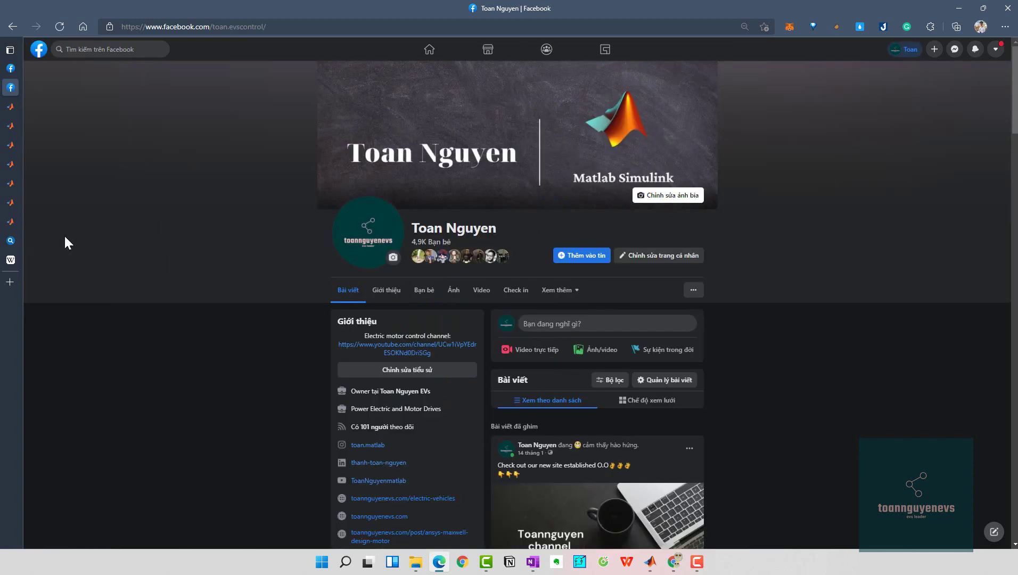
left_click(36, 106)
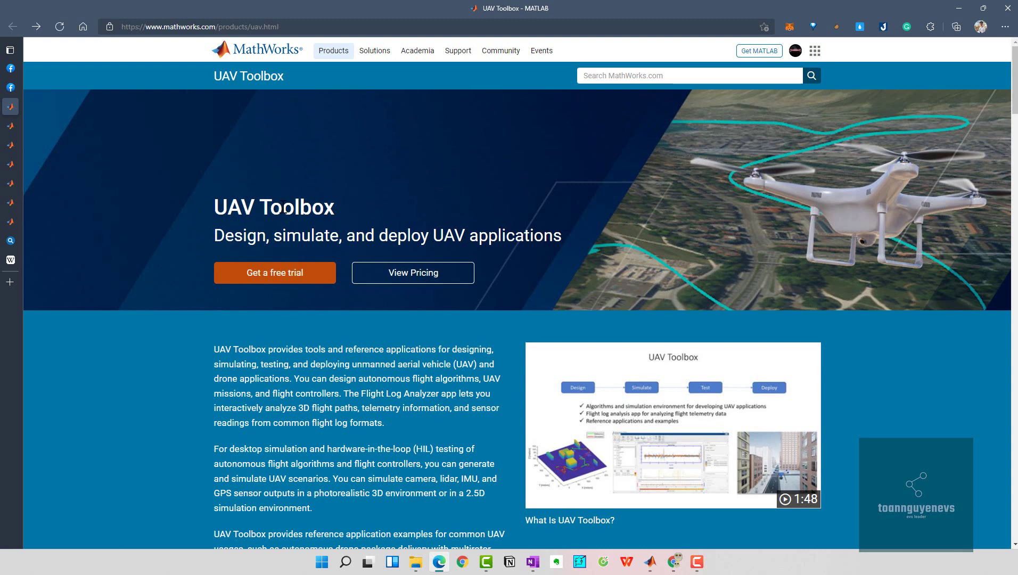
Step: Bring up the Wikipedia 'Unmanned aerial vehicle' article tab
left_click(11, 262)
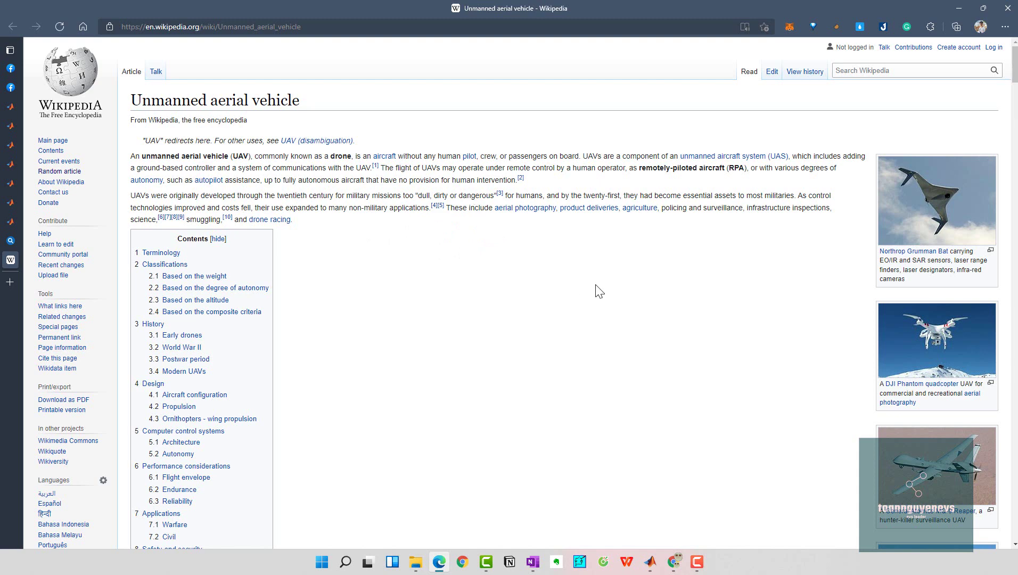
Step: Scroll through the UAV article's intro and contents, then return to the UAV Toolbox page
scroll(597, 288, "down", 1)
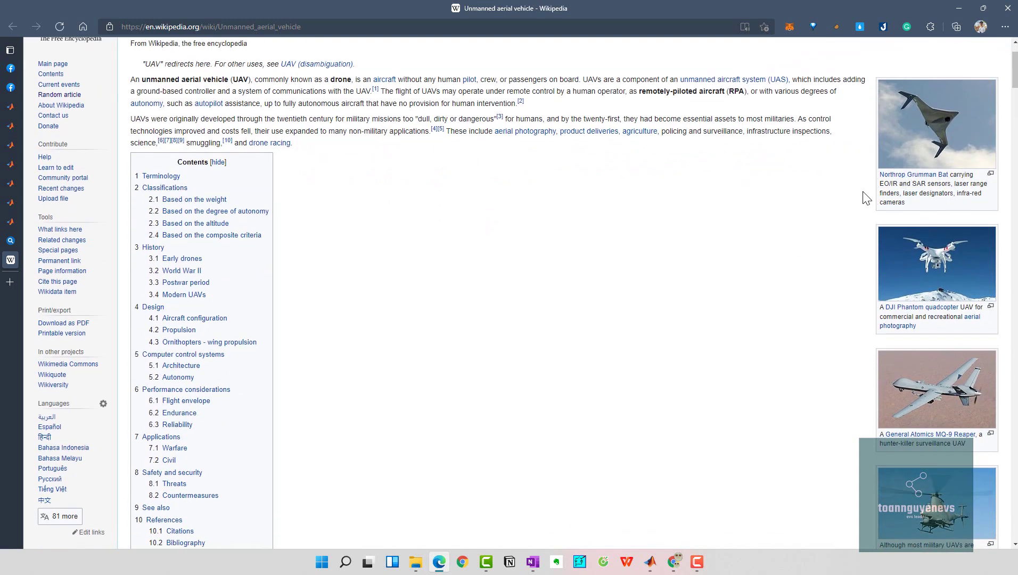
scroll(851, 215, "up", 1)
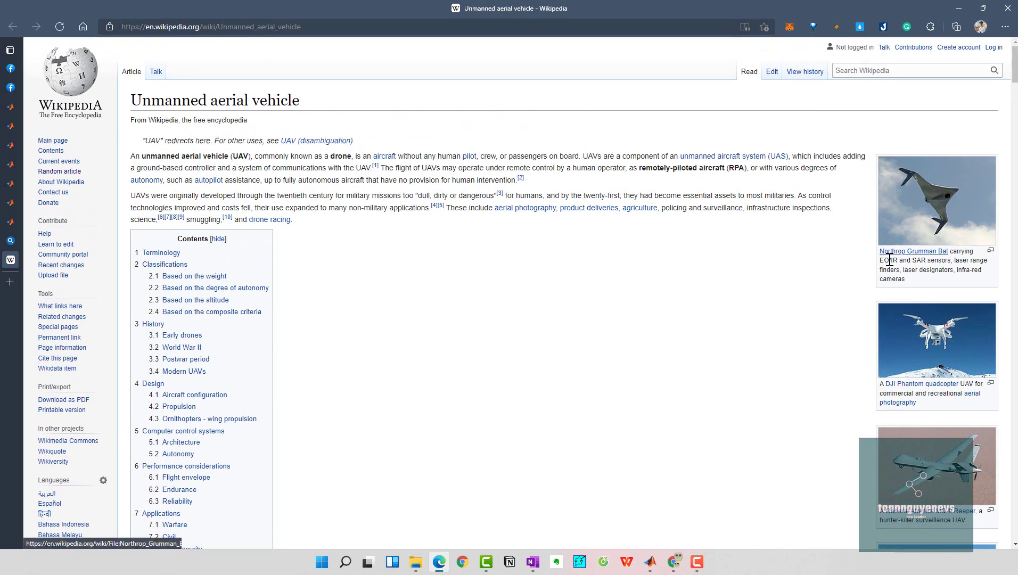
scroll(913, 205, "down", 1)
scroll(846, 199, "up", 1)
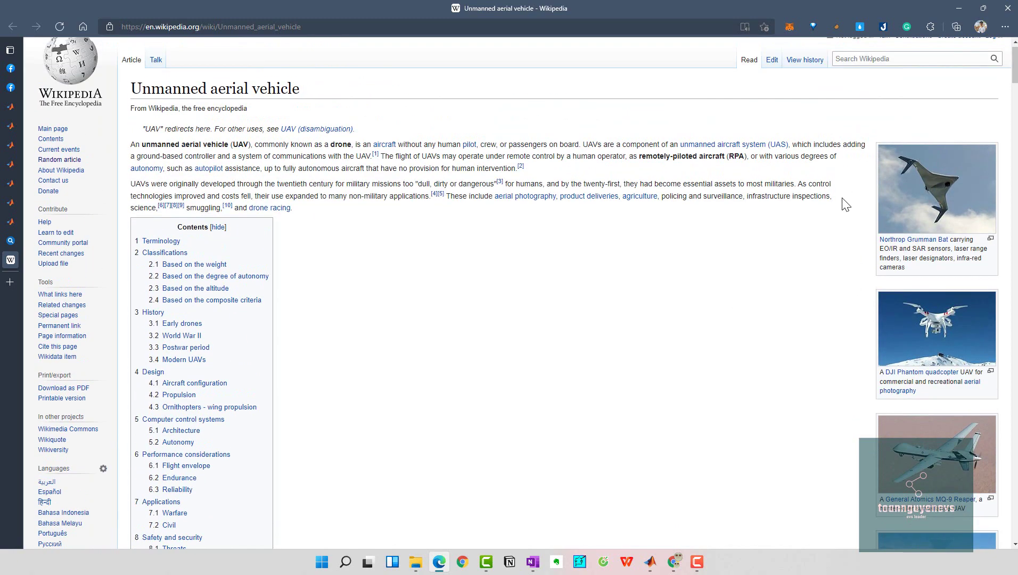
scroll(845, 225, "down", 2)
scroll(844, 225, "up", 2)
scroll(862, 228, "down", 1)
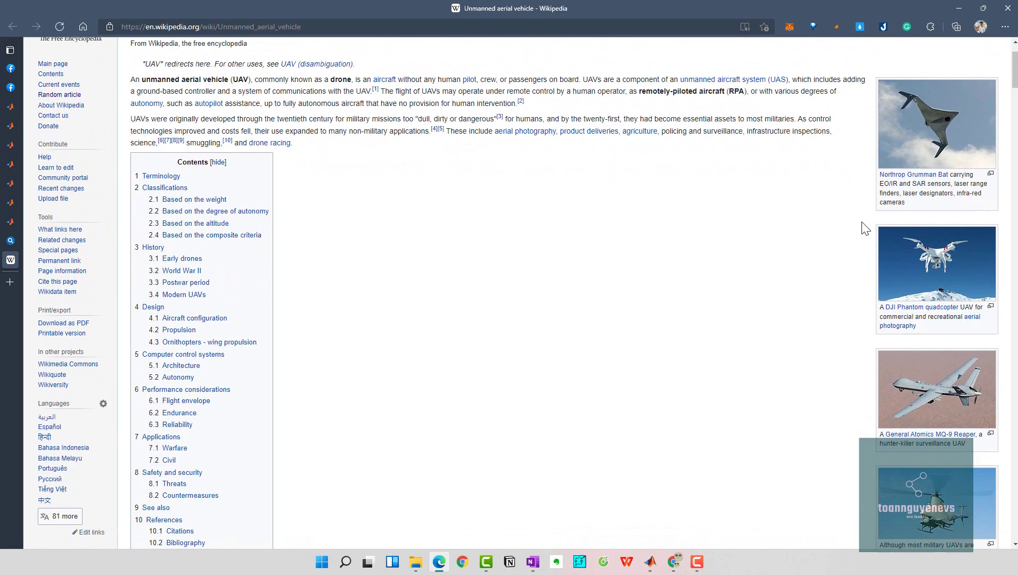
scroll(815, 268, "down", 2)
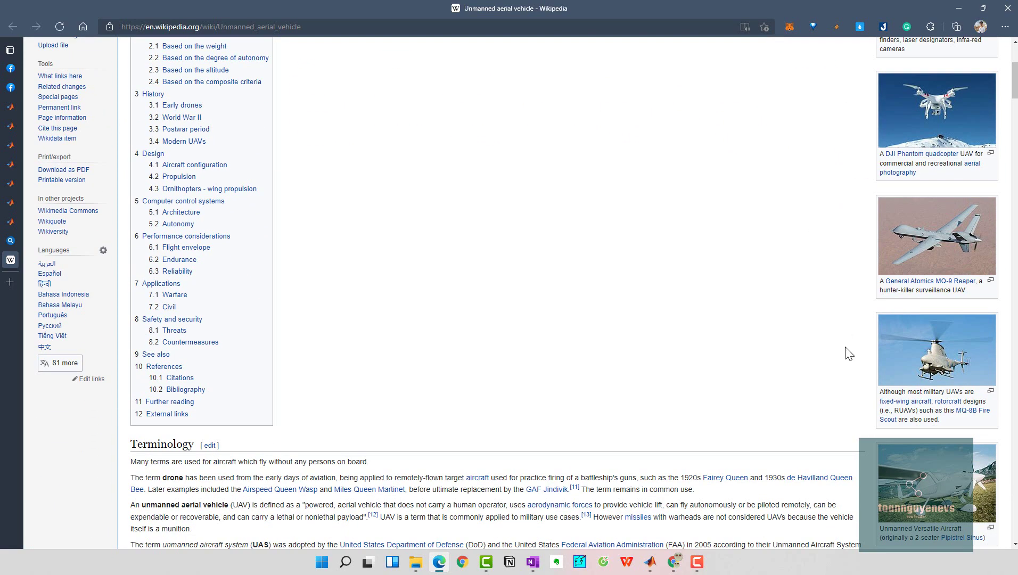
scroll(844, 388, "up", 1)
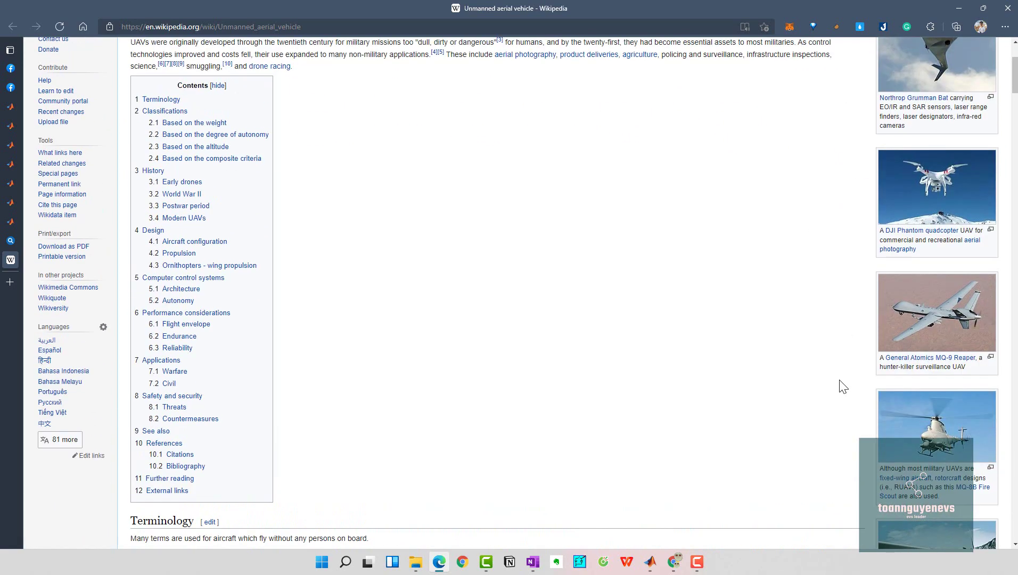
scroll(844, 387, "up", 1)
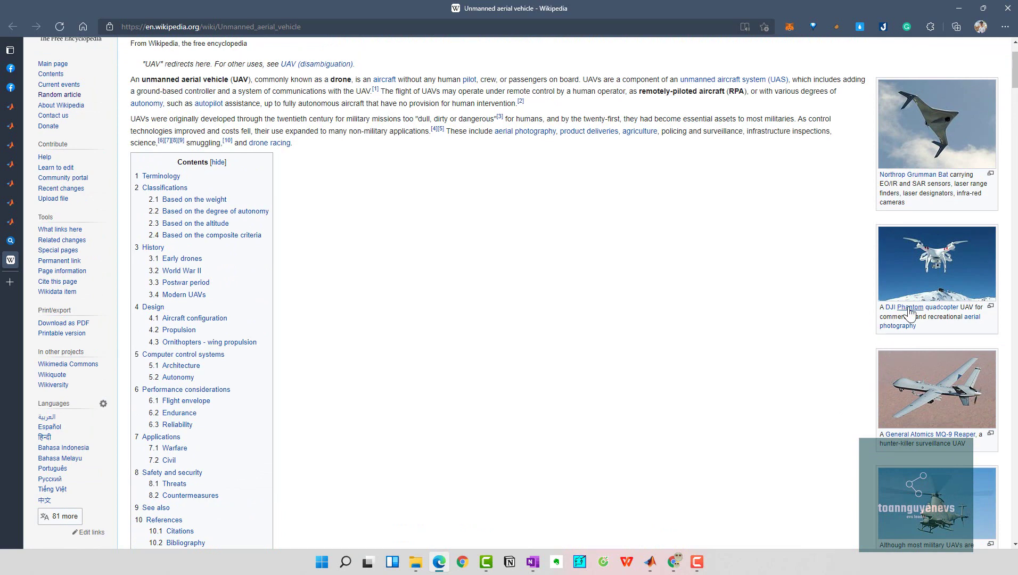
scroll(842, 328, "up", 1)
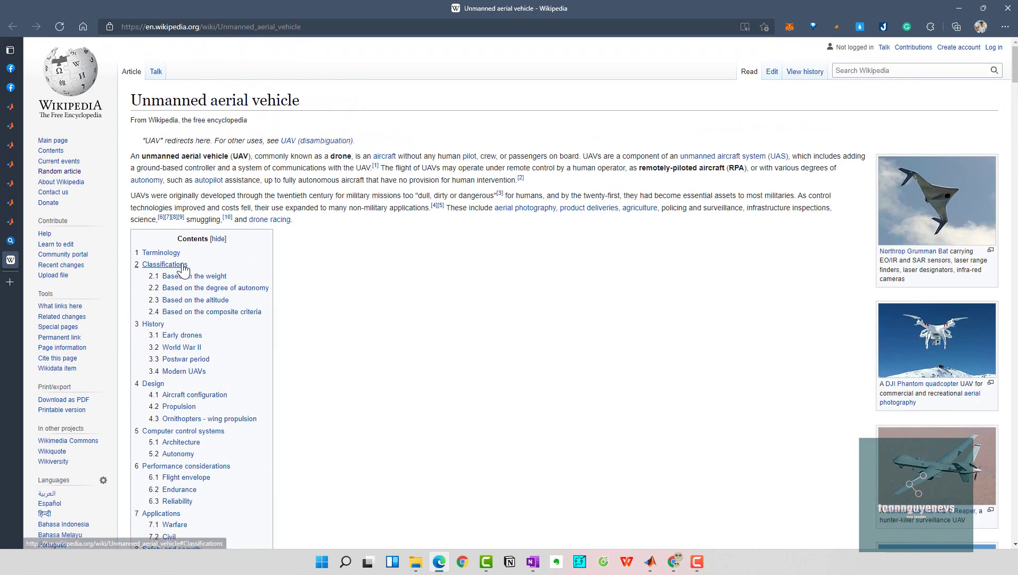
left_click(32, 105)
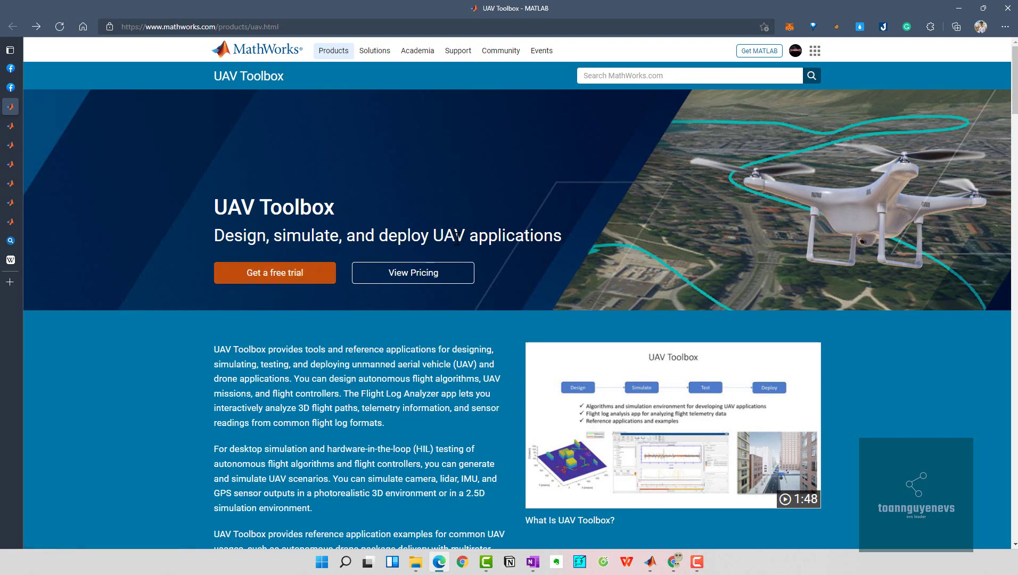
scroll(457, 238, "down", 3)
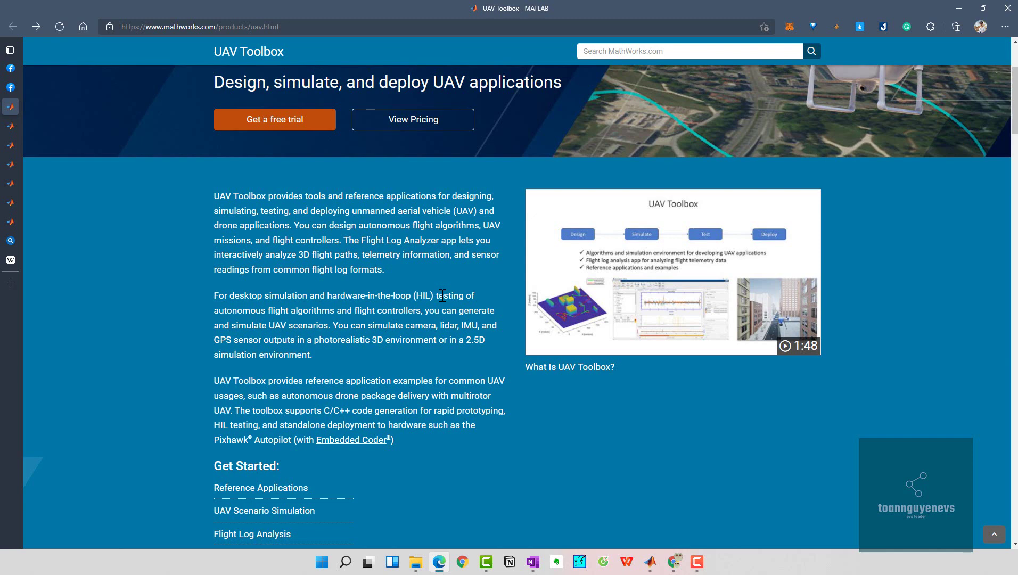
scroll(443, 296, "up", 2)
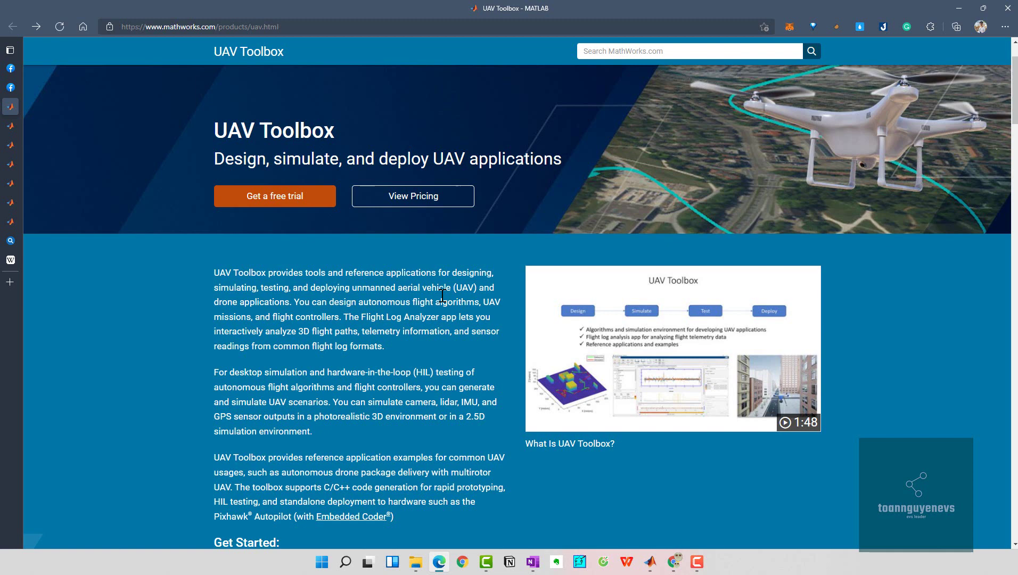
scroll(441, 295, "up", 2)
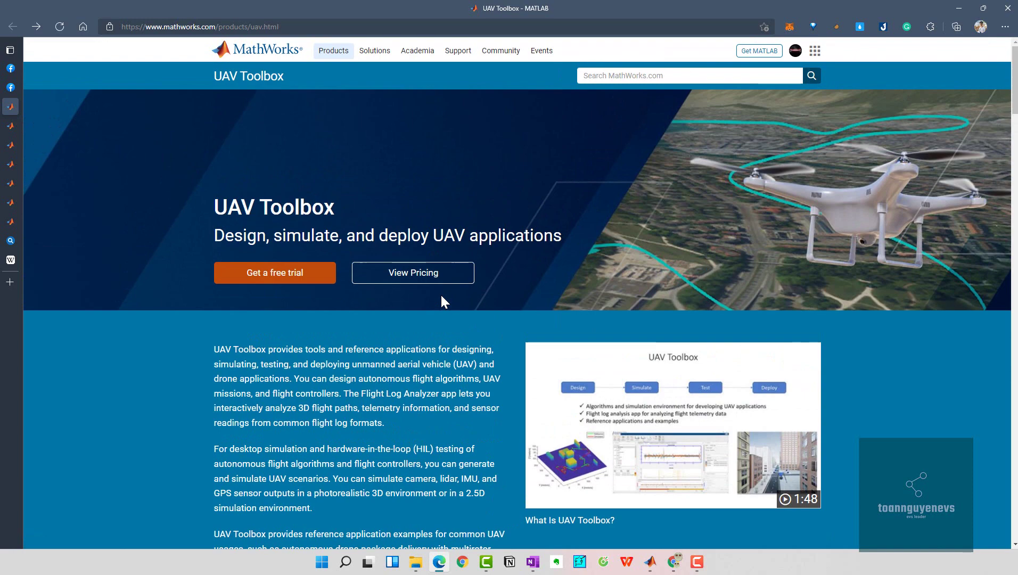
scroll(330, 261, "down", 4)
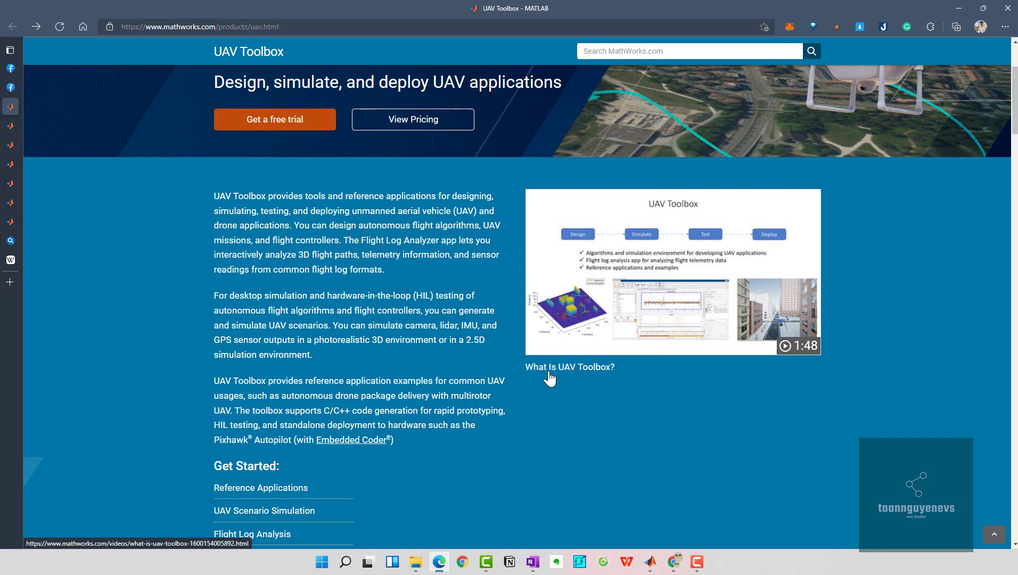
Step: Scroll down the UAV Toolbox page to the Get Started links and Reference Applications
scroll(279, 309, "down", 3)
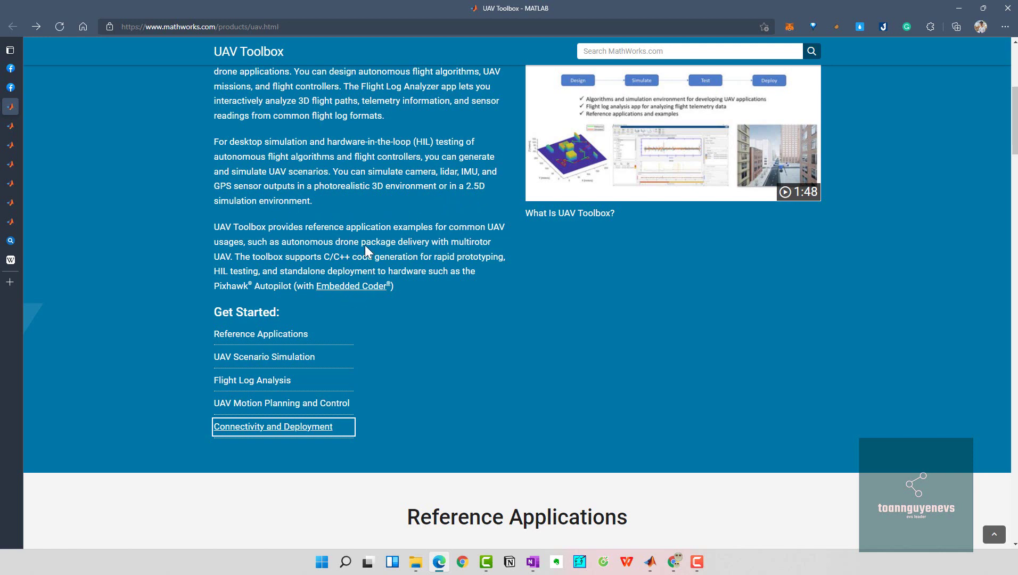
scroll(374, 357, "down", 2)
scroll(375, 353, "down", 2)
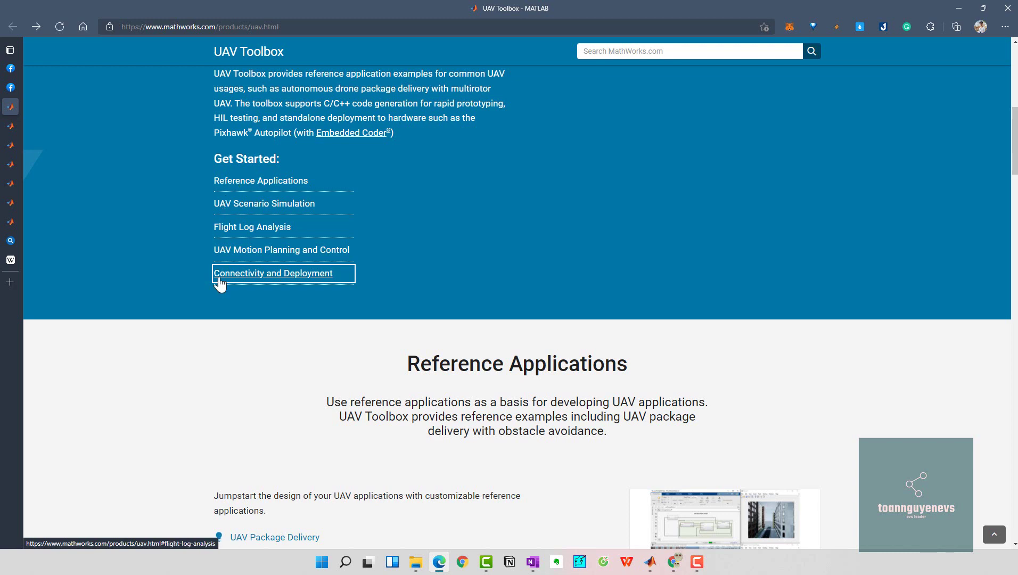
scroll(459, 270, "down", 3)
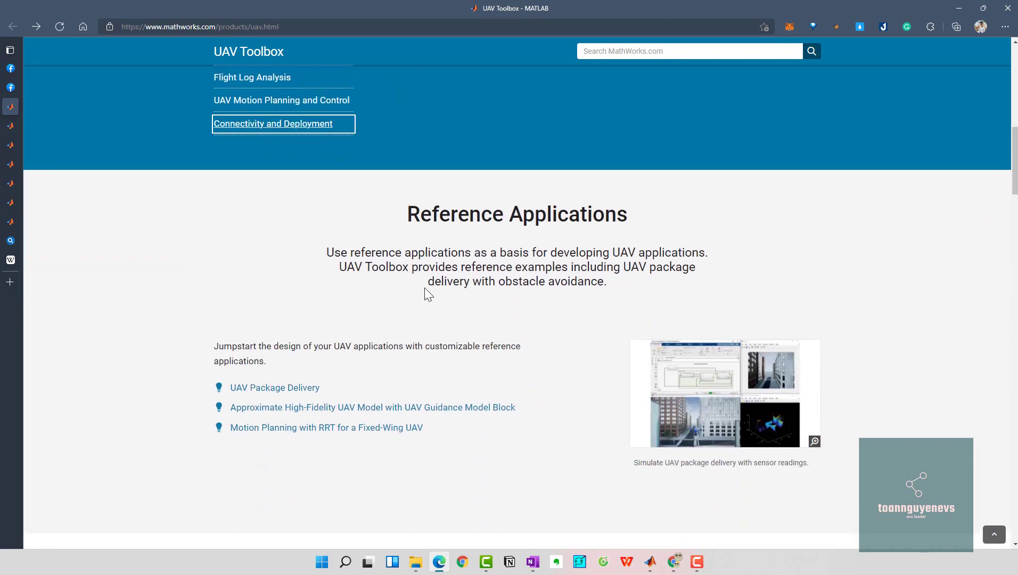
scroll(425, 288, "up", 1)
Step: Open the Reference Applications link in a new tab and switch to it
right_click(236, 106)
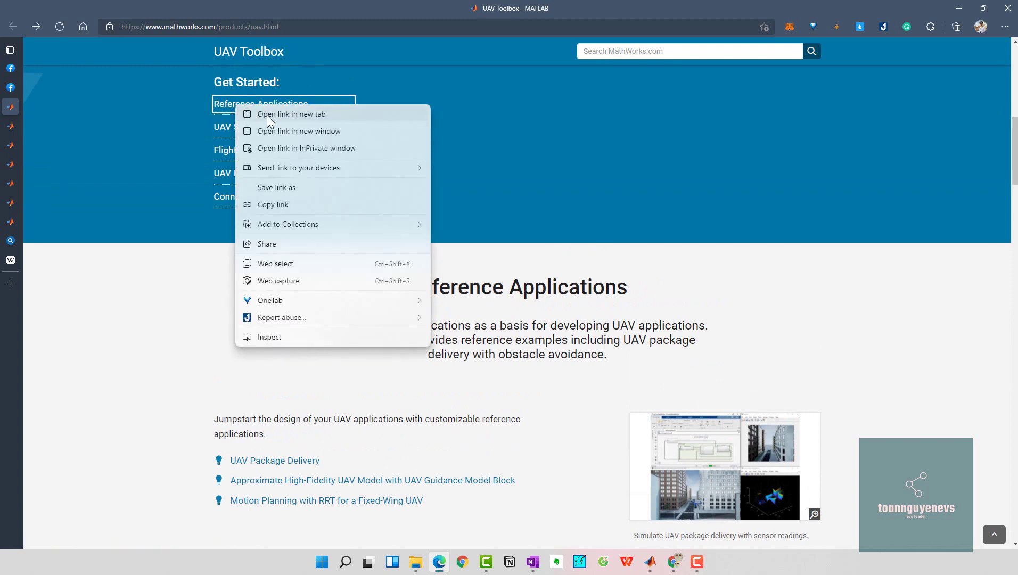
left_click(266, 111)
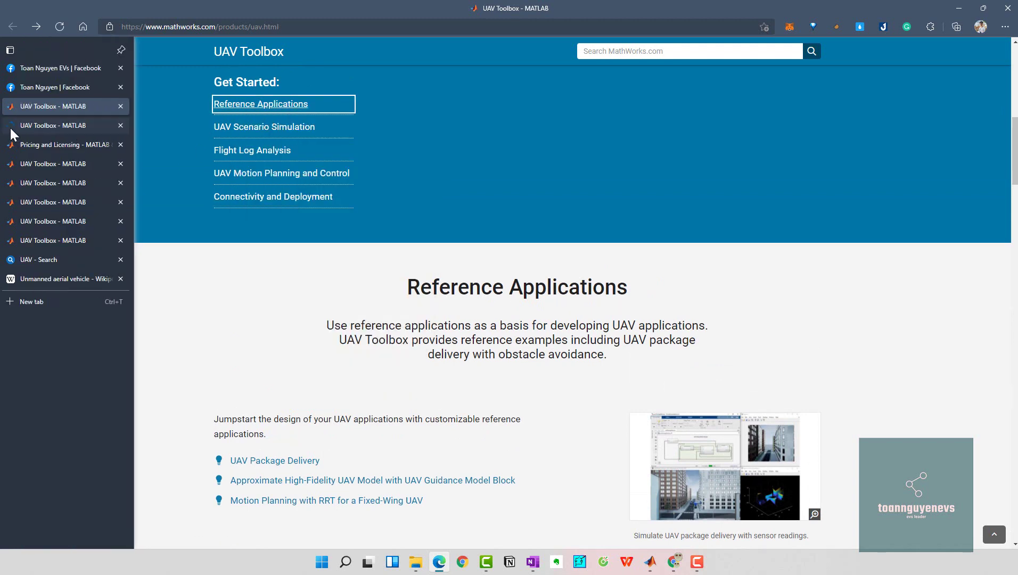
left_click(11, 128)
scroll(362, 162, "up", 3)
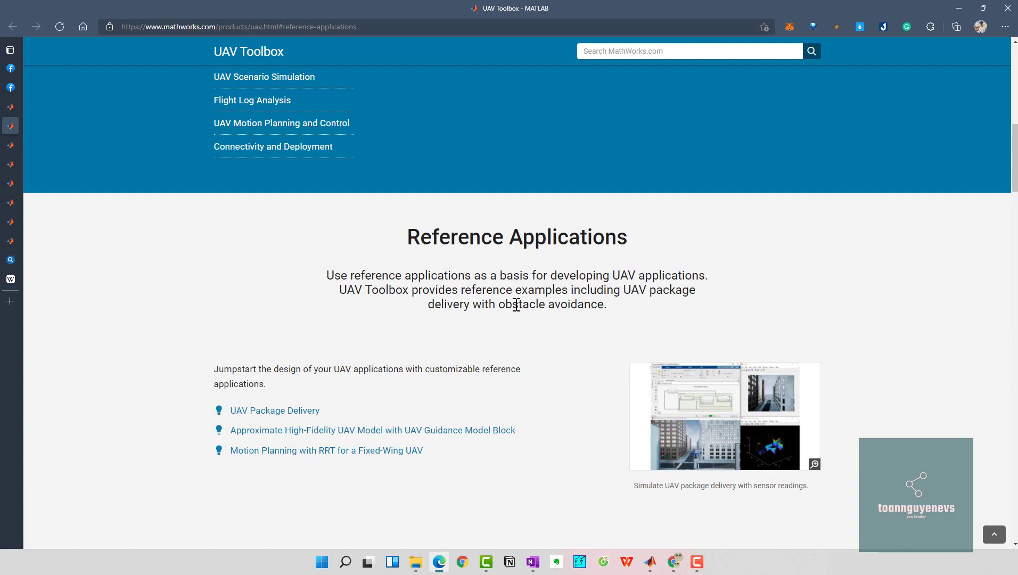
Step: Scroll down to the reference examples list, bringing up the UAV Package Delivery link's options
scroll(489, 305, "down", 2)
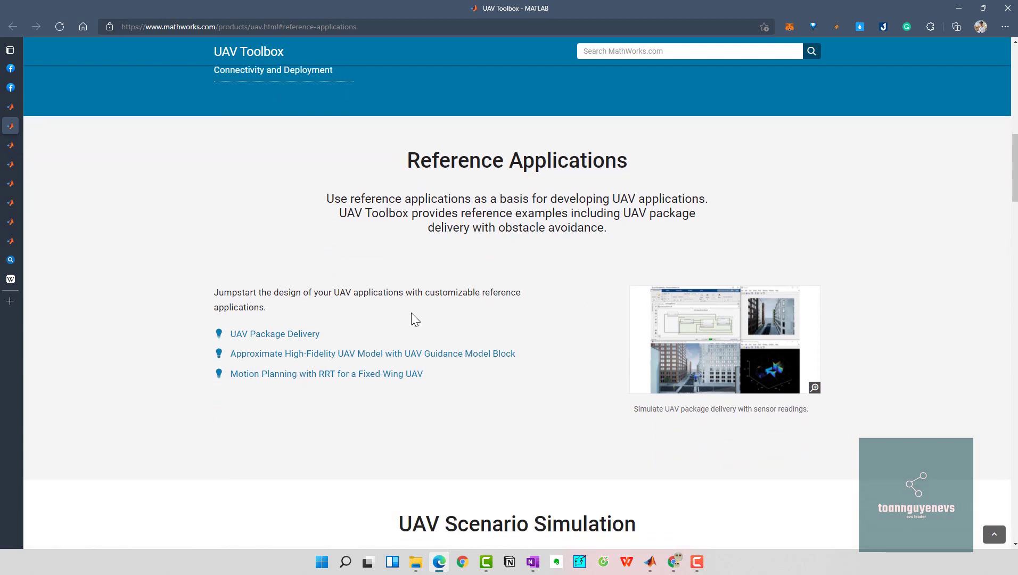
scroll(413, 318, "down", 2)
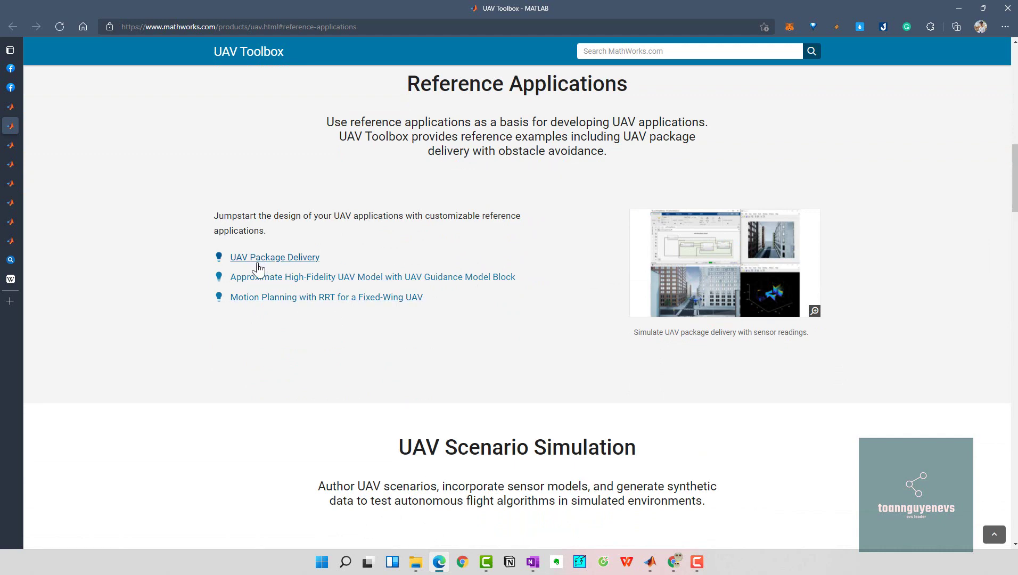
right_click(249, 261)
Step: Open UAV Package Delivery in a new tab and read down through steps 1–8
left_click(273, 268)
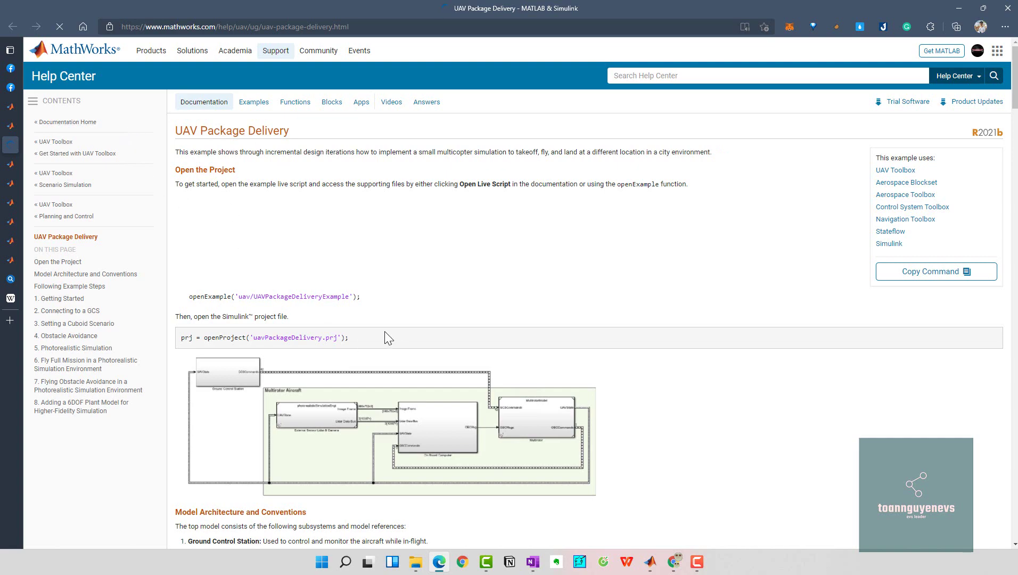
scroll(384, 331, "down", 3)
scroll(420, 366, "up", 3)
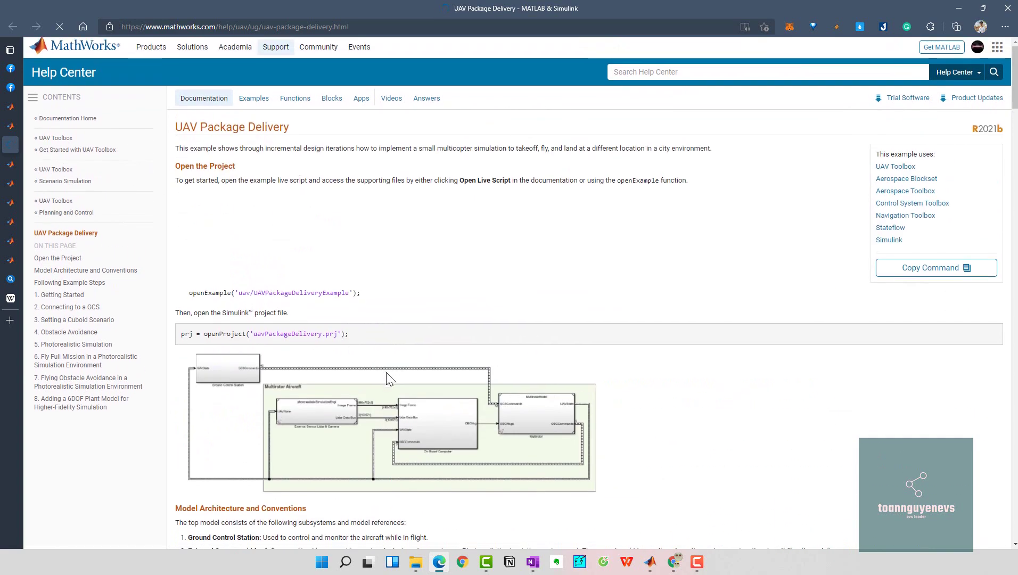
scroll(435, 390, "down", 10)
scroll(435, 390, "down", 15)
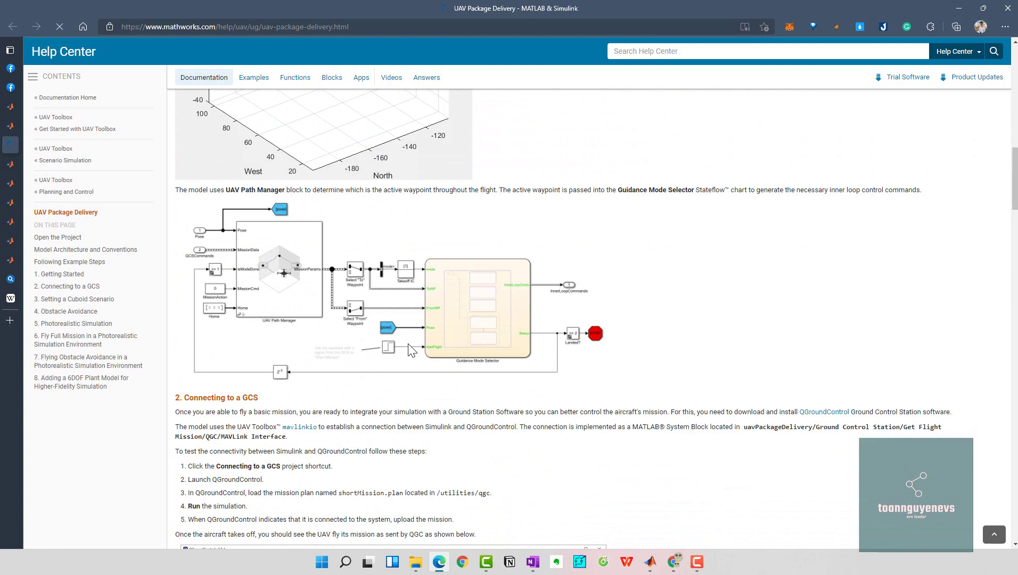
scroll(420, 348, "down", 6)
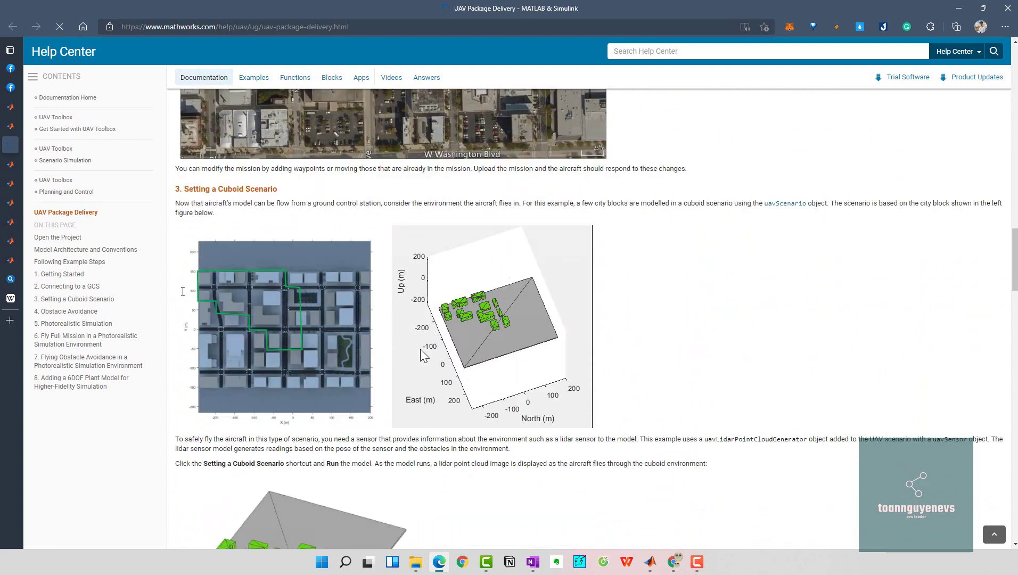
scroll(369, 405, "down", 3)
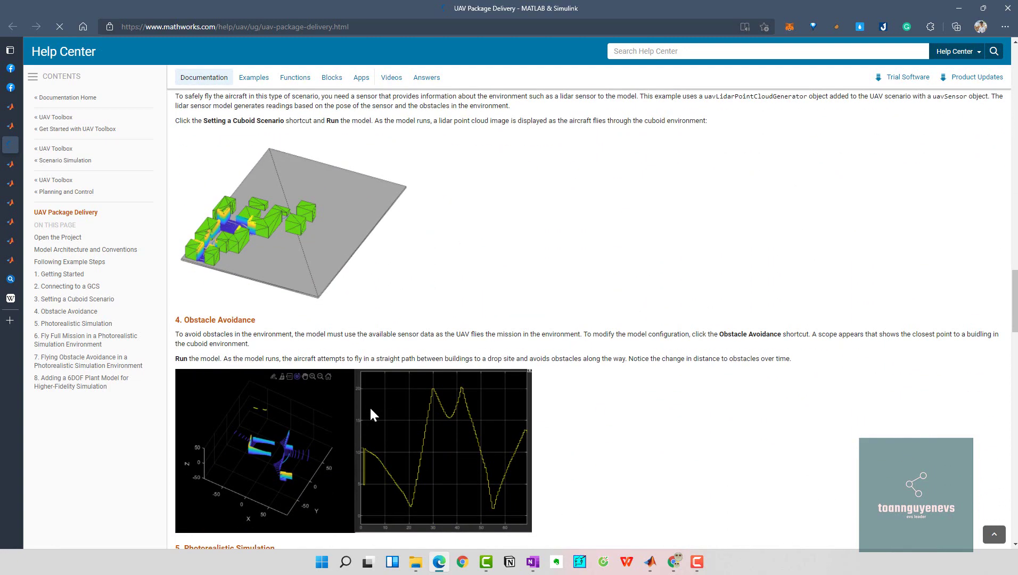
scroll(371, 415, "down", 14)
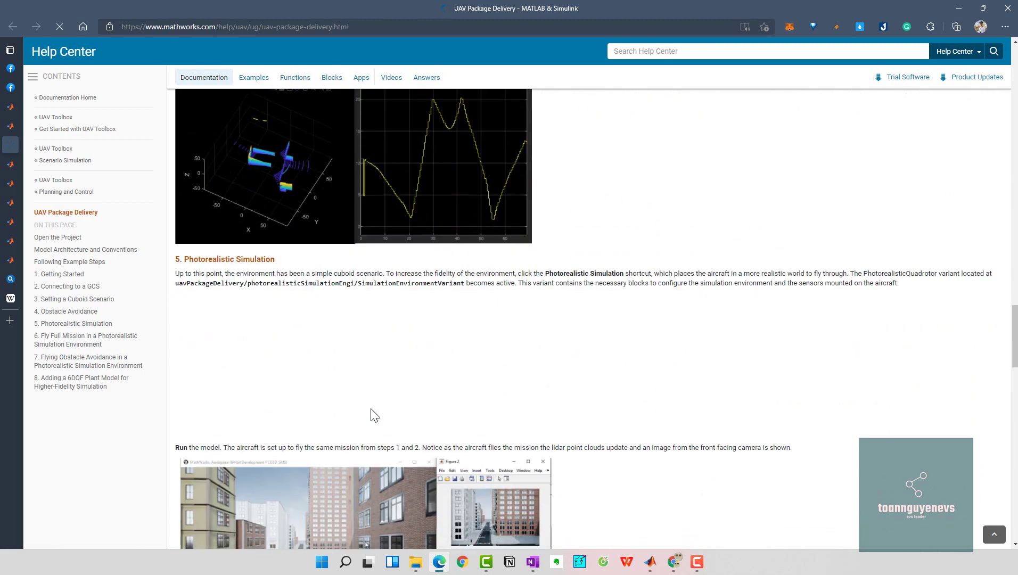
scroll(376, 403, "down", 4)
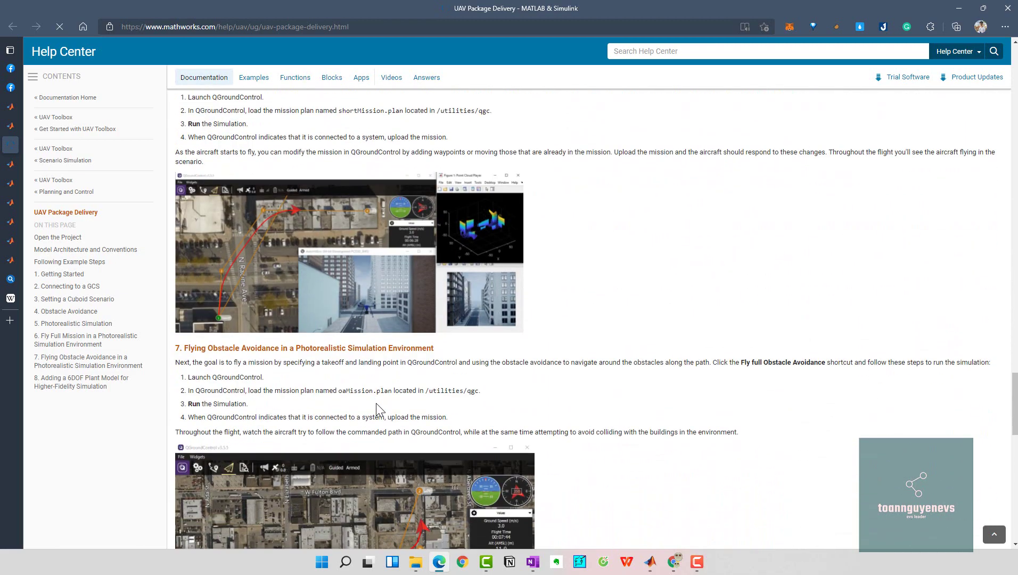
scroll(376, 403, "down", 10)
scroll(376, 403, "down", 2)
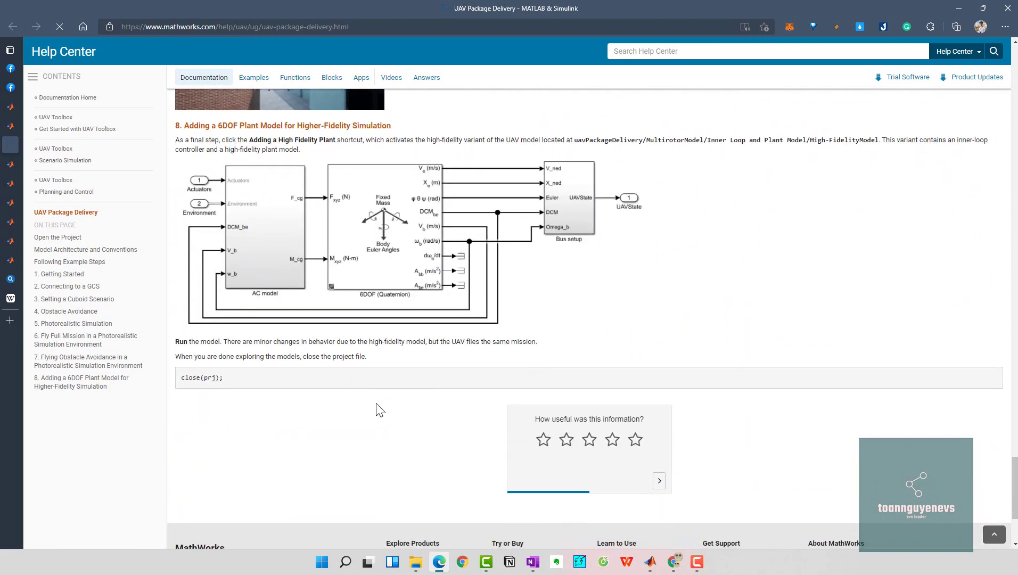
scroll(377, 405, "down", 3)
Step: Scroll back up to the top of the UAV Package Delivery page
scroll(376, 405, "up", 6)
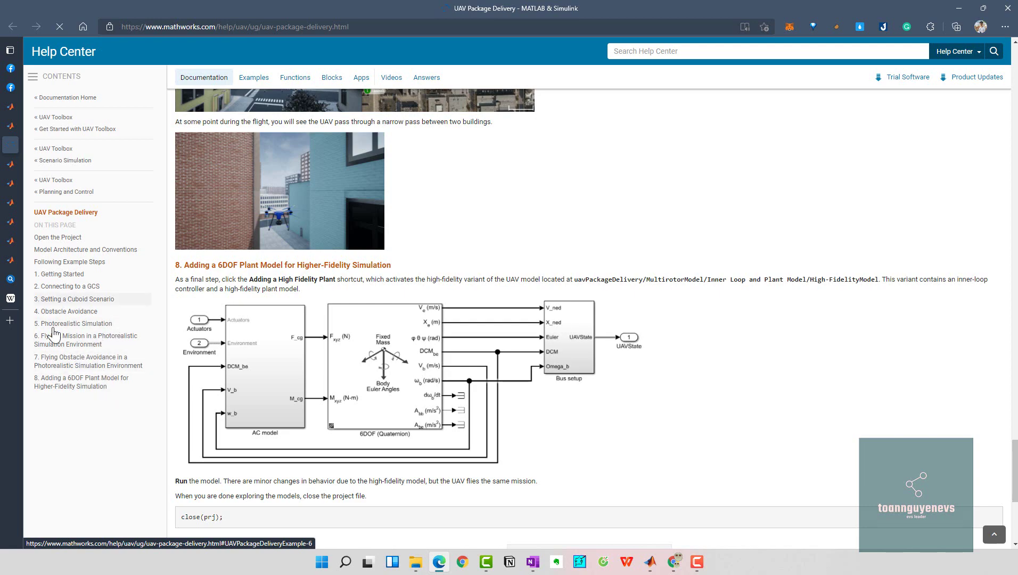
scroll(369, 388, "up", 8)
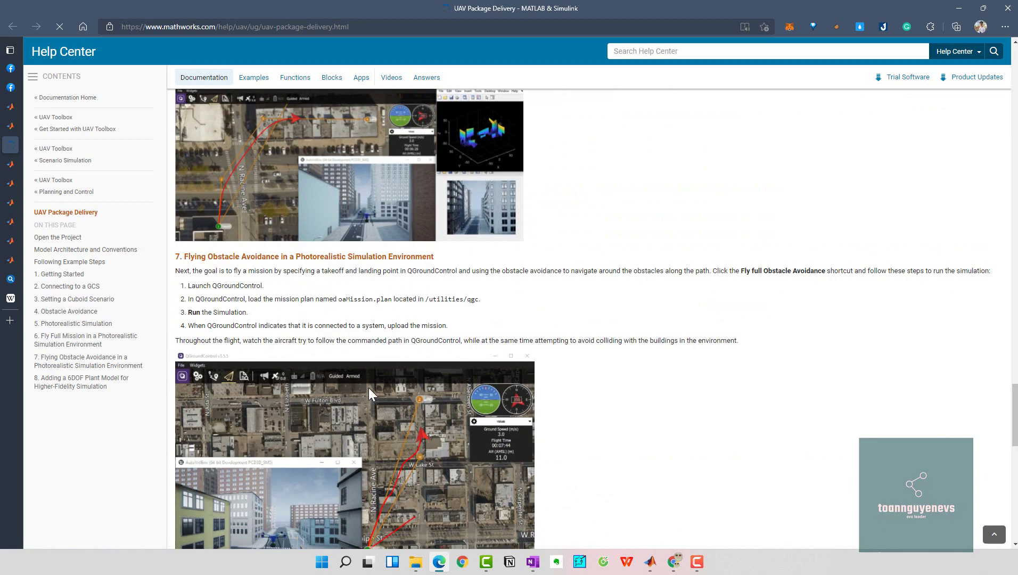
scroll(369, 387, "up", 3)
scroll(369, 387, "up", 20)
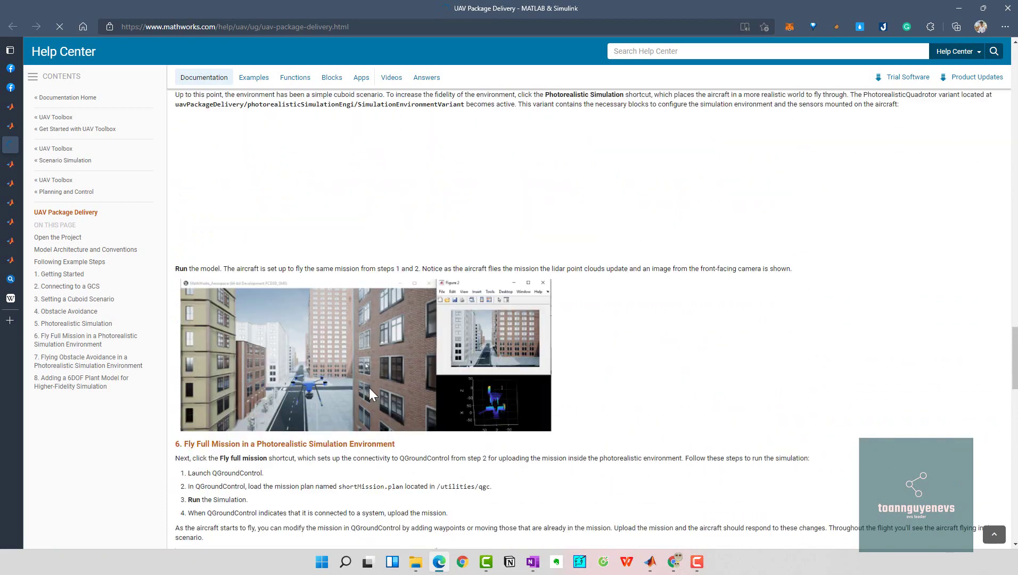
scroll(369, 387, "up", 12)
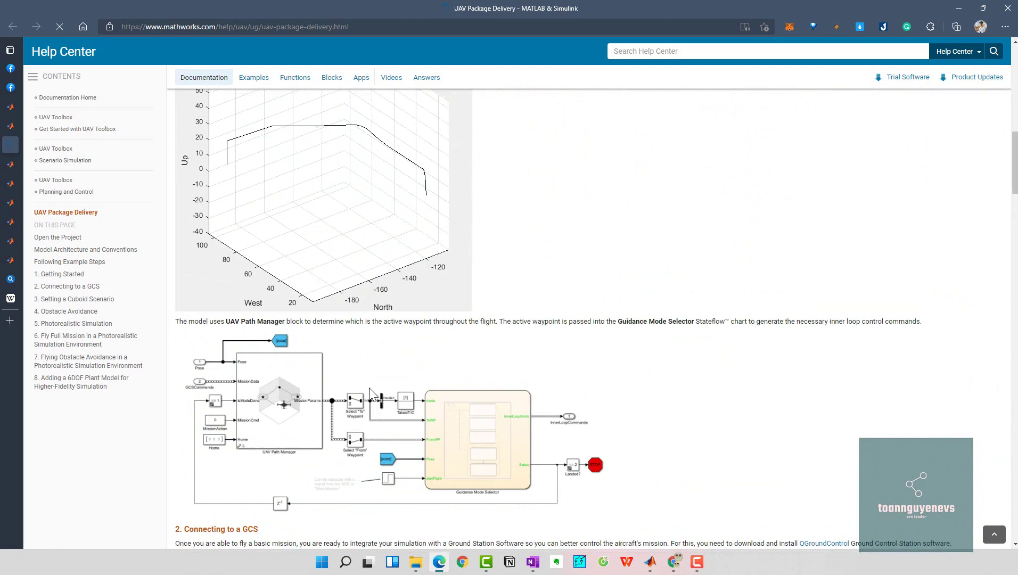
scroll(369, 388, "up", 15)
scroll(371, 394, "up", 5)
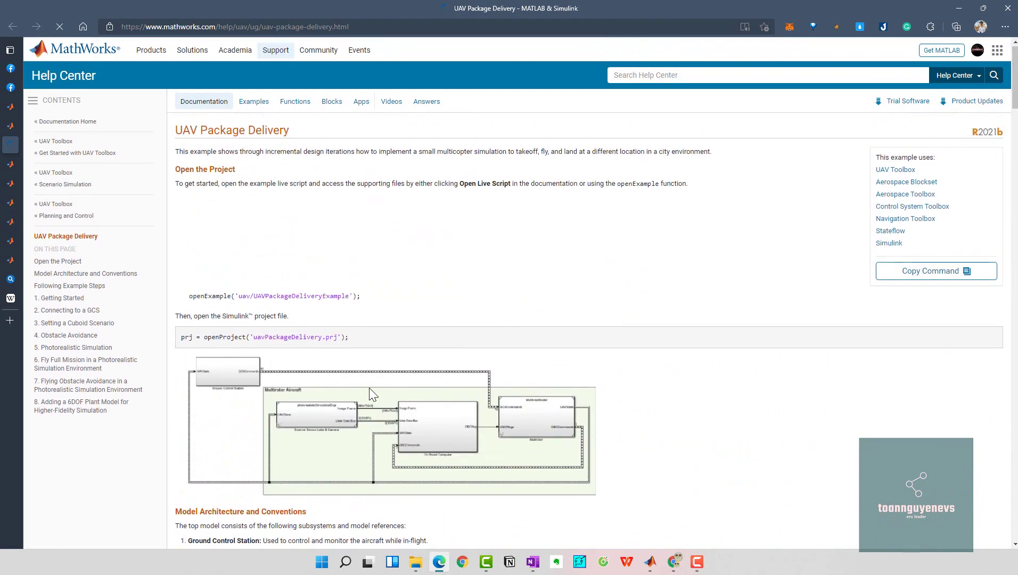
Step: From the UAV Toolbox page, open Motion Planning with RRT for Fixed-Wing UAV in a new tab
left_click(27, 125)
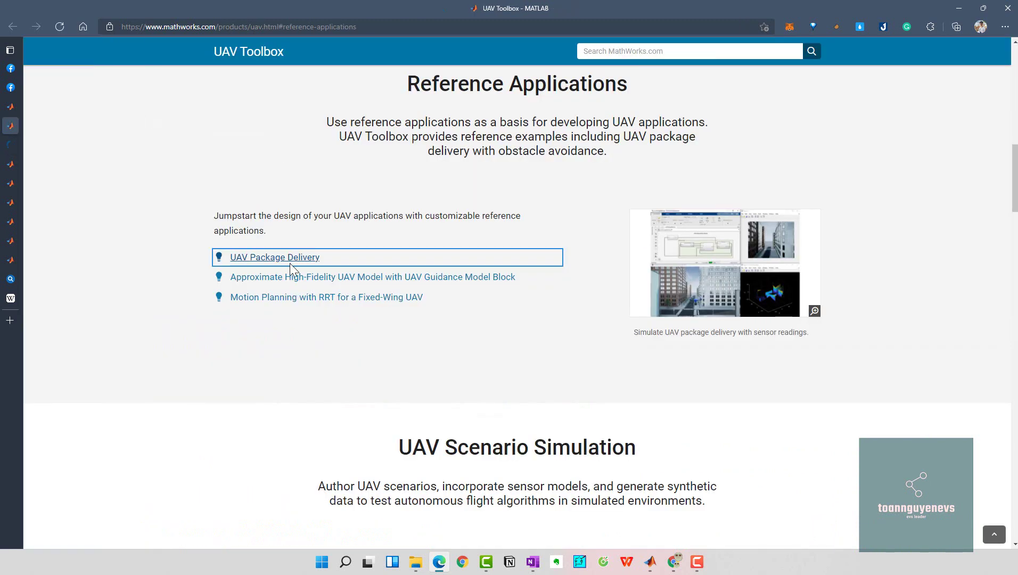
scroll(392, 314, "down", 2)
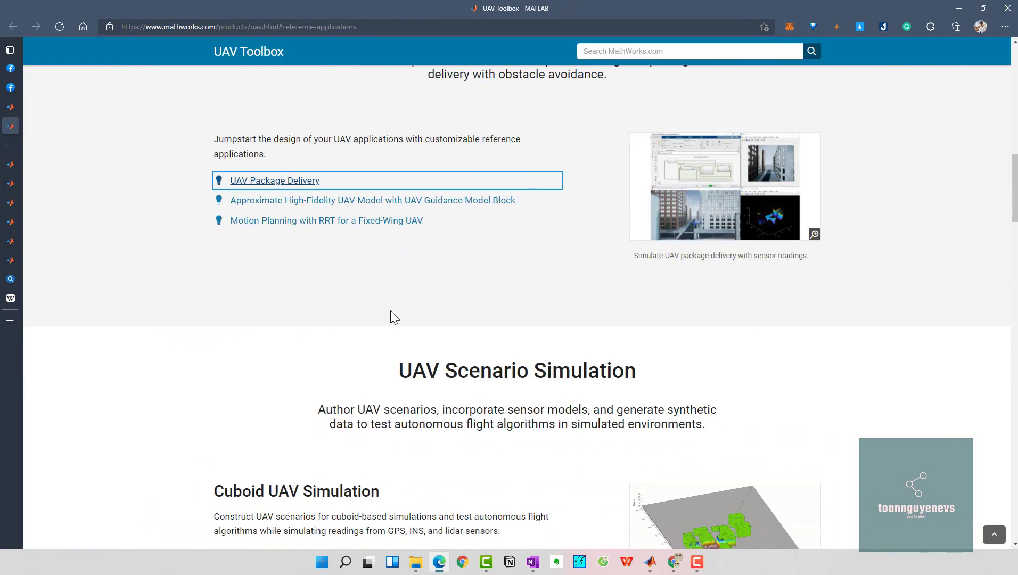
right_click(266, 227)
left_click(277, 231)
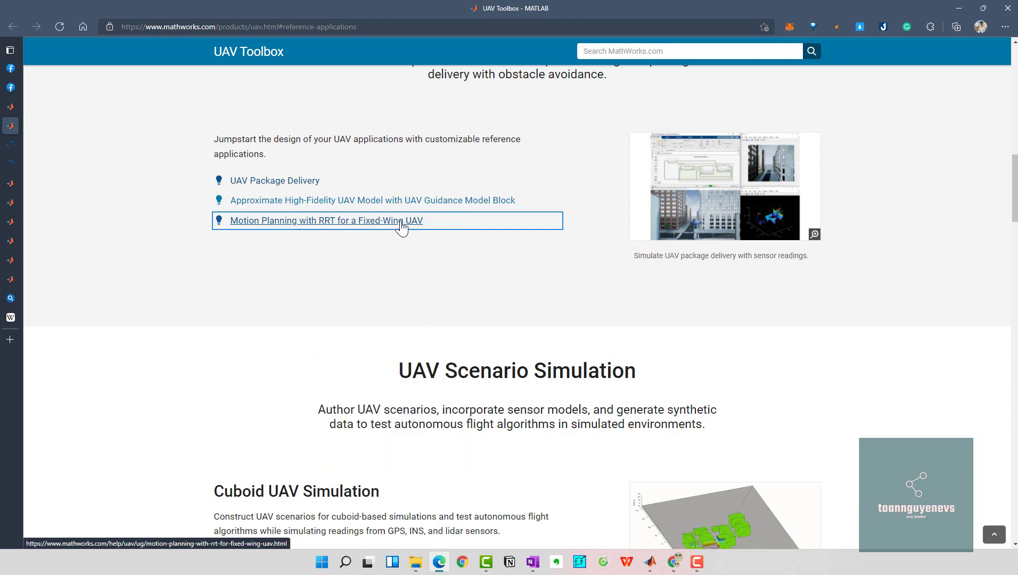
Step: Skim the Motion Planning with RRT page, then bring MATLAB forward
left_click(10, 164)
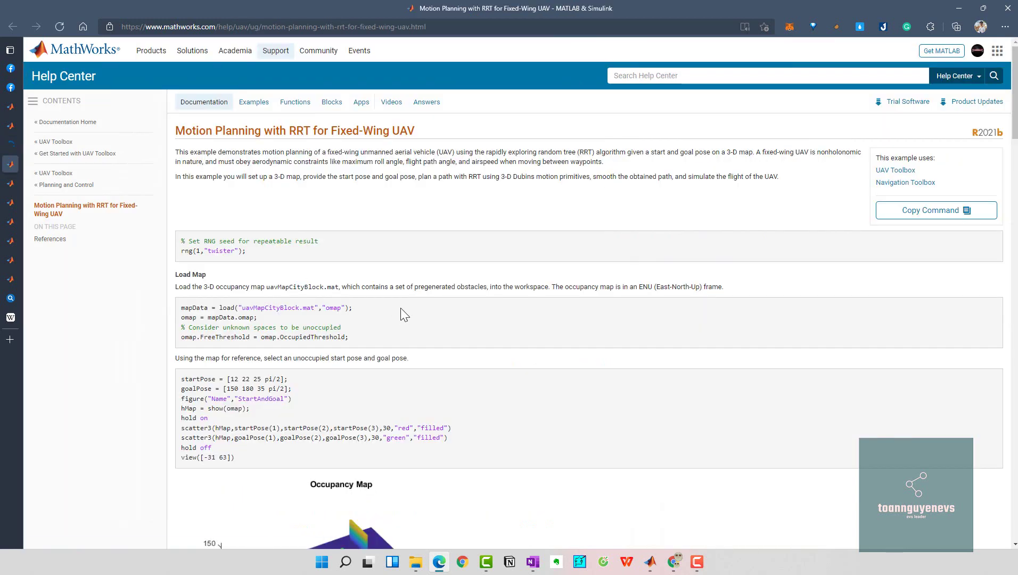
scroll(399, 306, "down", 4)
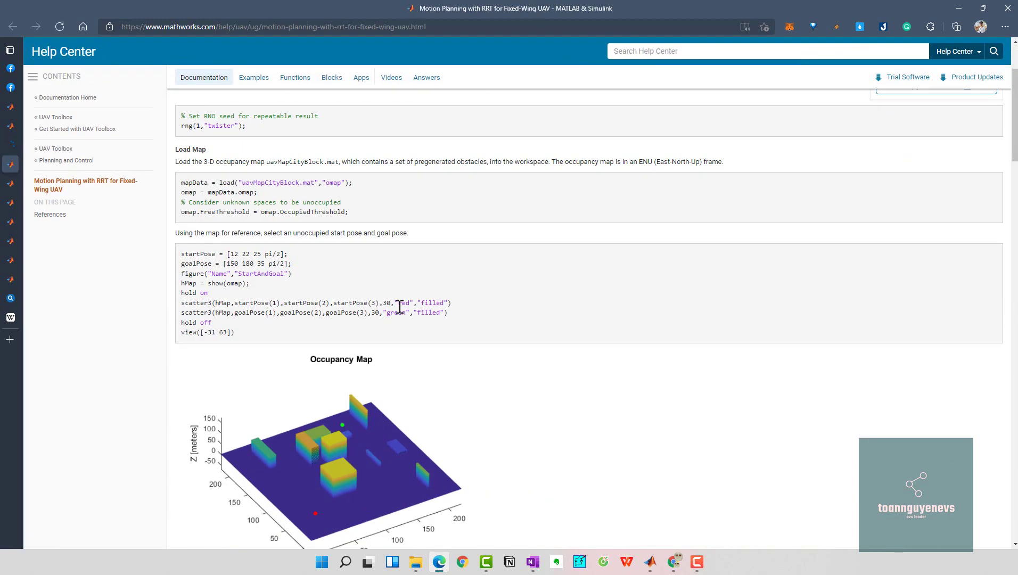
scroll(398, 305, "up", 4)
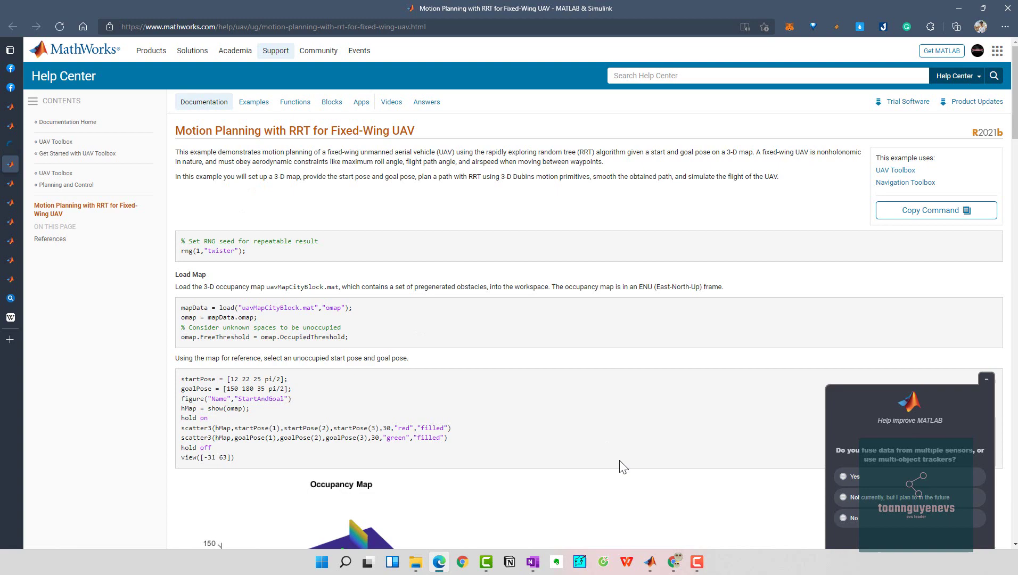
left_click(649, 558)
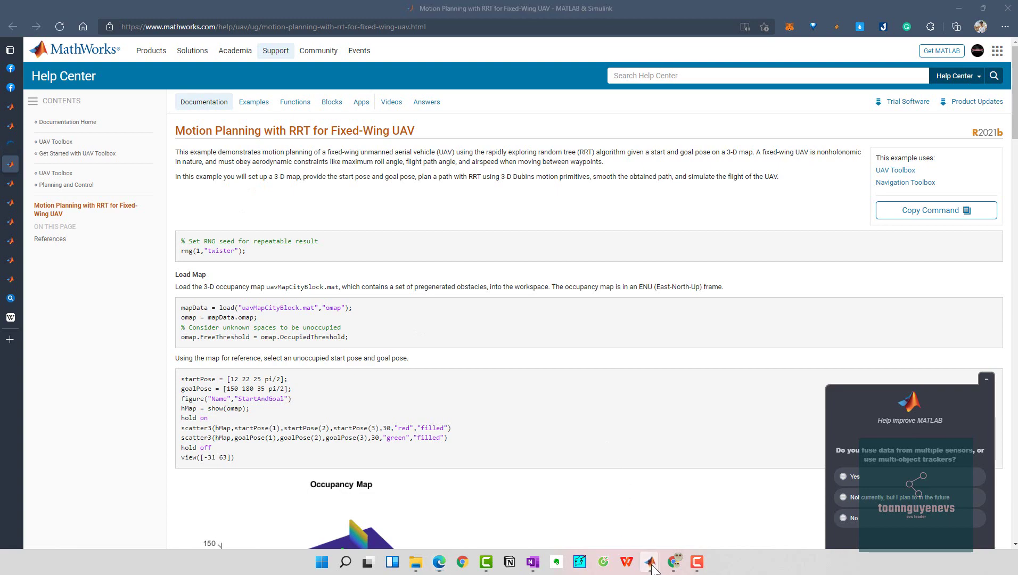
Step: Glance at MATLAB, then return to the UAV Package Delivery help page in Edge
mouse_move(611, 510)
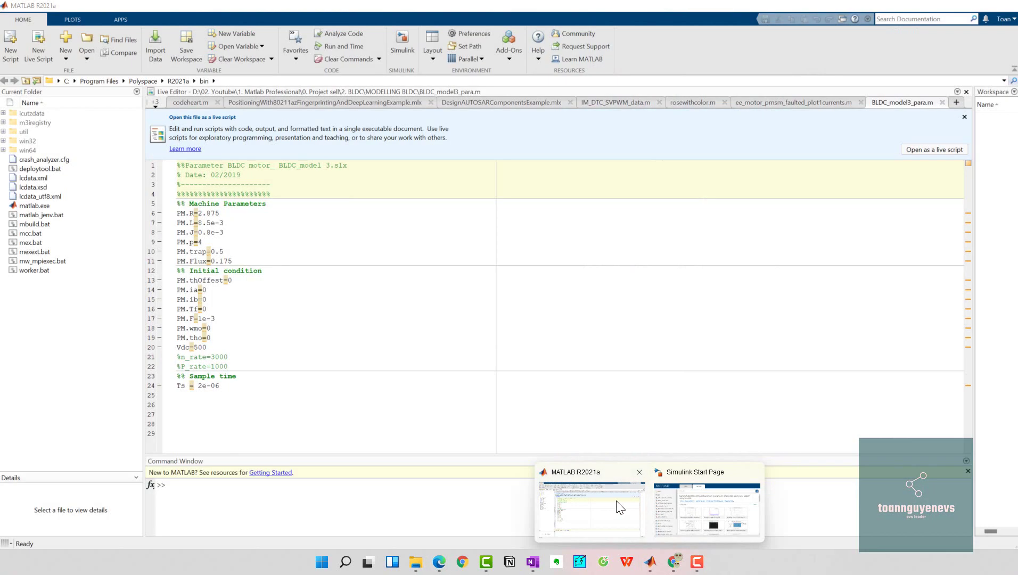
left_click(616, 505)
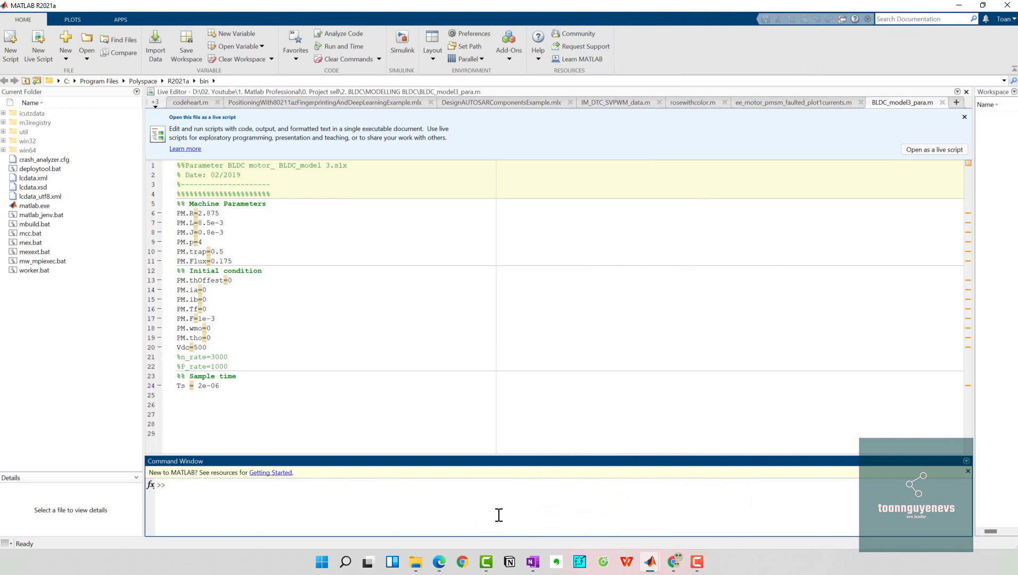
key("alt+Tab")
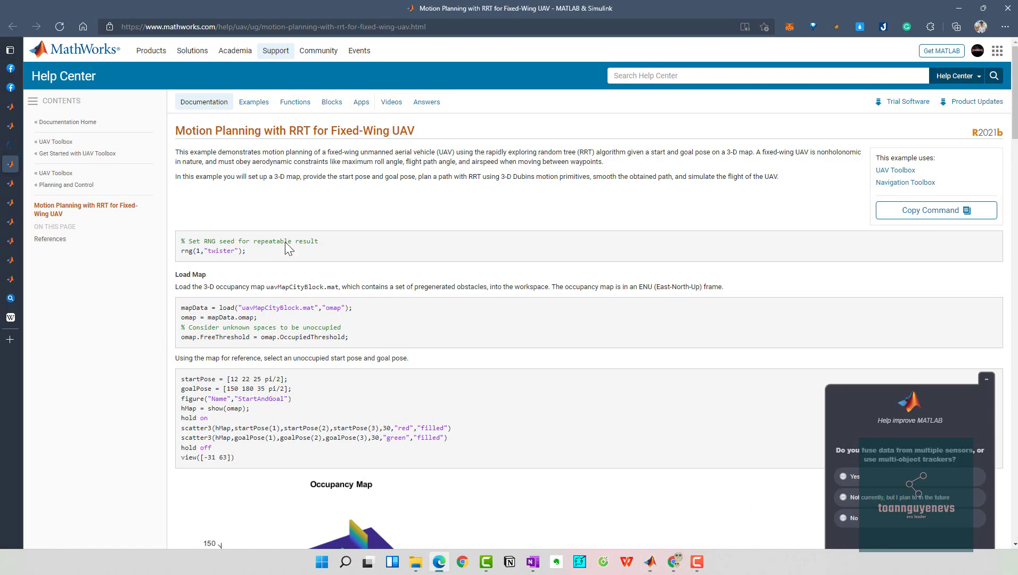
left_click(9, 145)
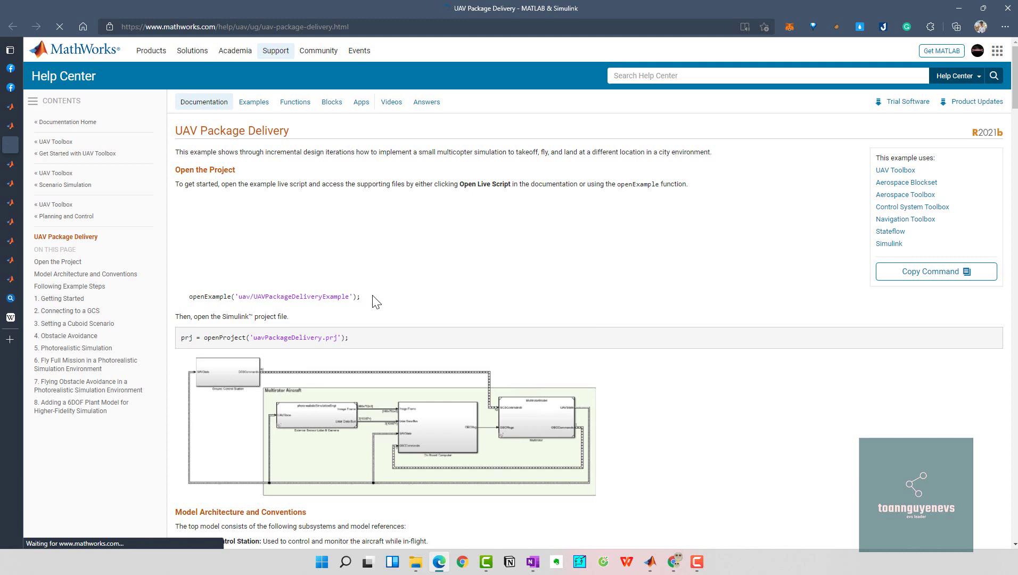
Step: Copy the openExample command line and switch back to MATLAB
left_click_drag(373, 302, 193, 302)
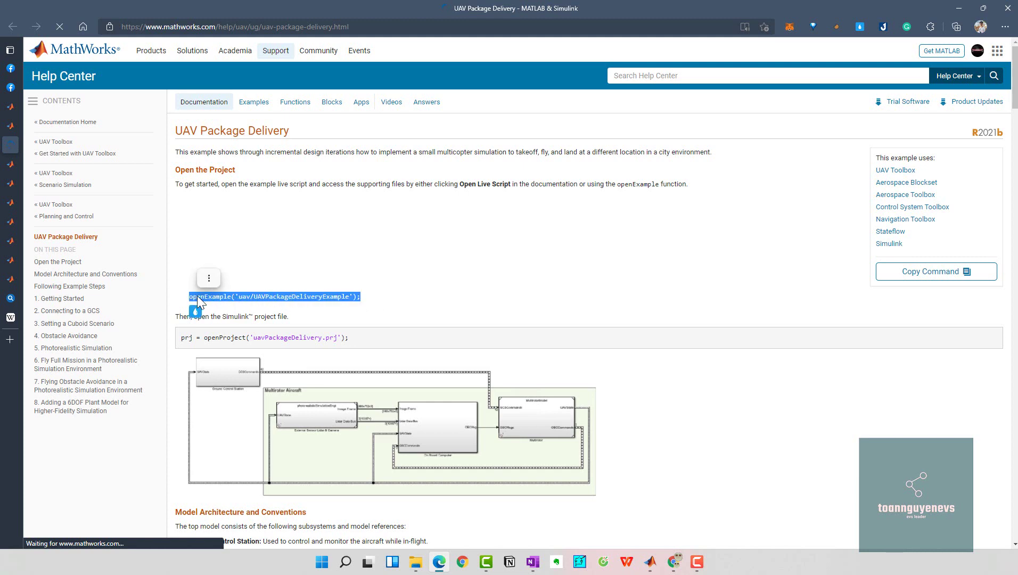
right_click(199, 298)
left_click(247, 18)
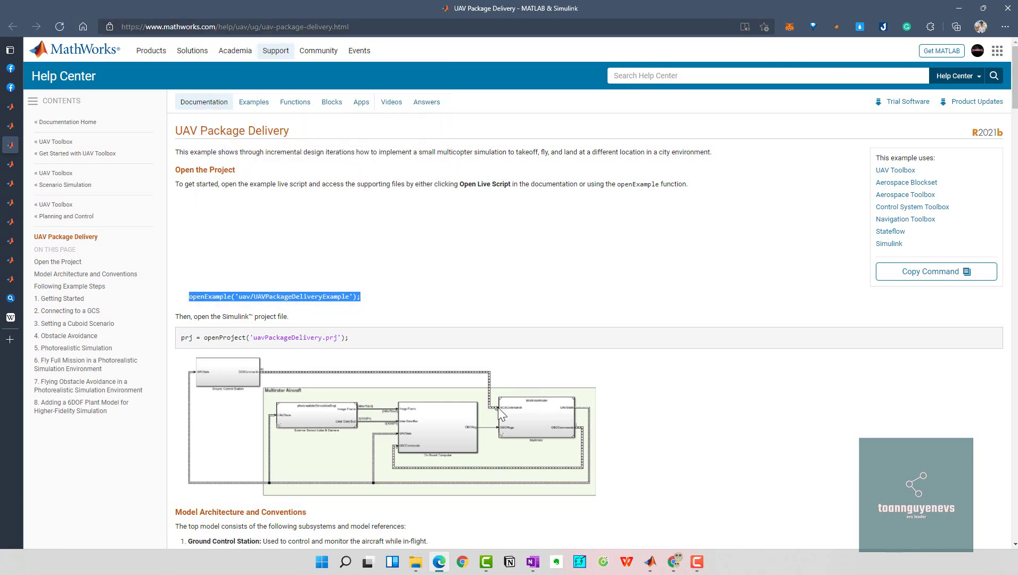
mouse_move(649, 560)
left_click(634, 509)
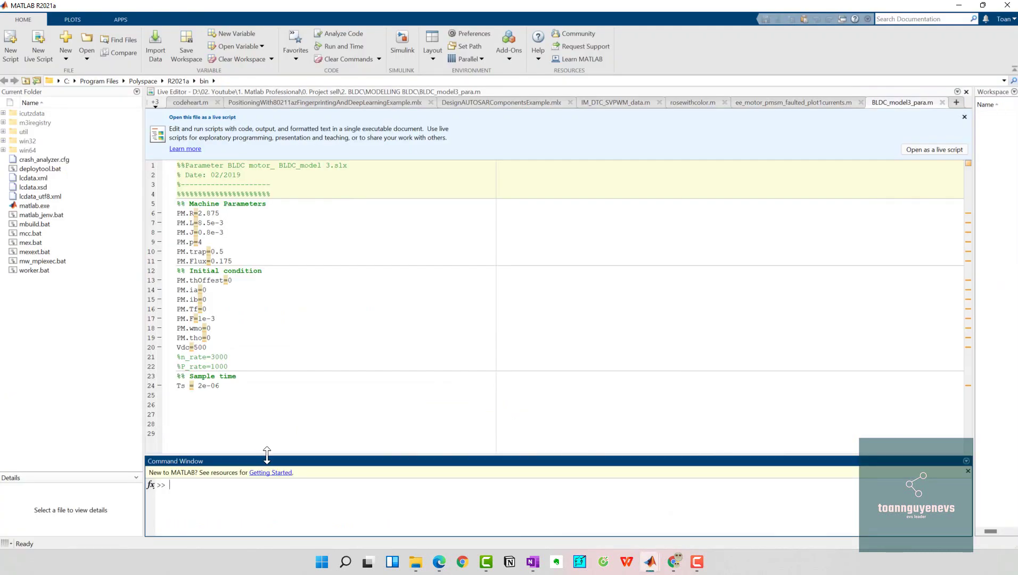
Step: Enlarge the Command Window, then paste and run the openExample command
left_click_drag(267, 454, 277, 206)
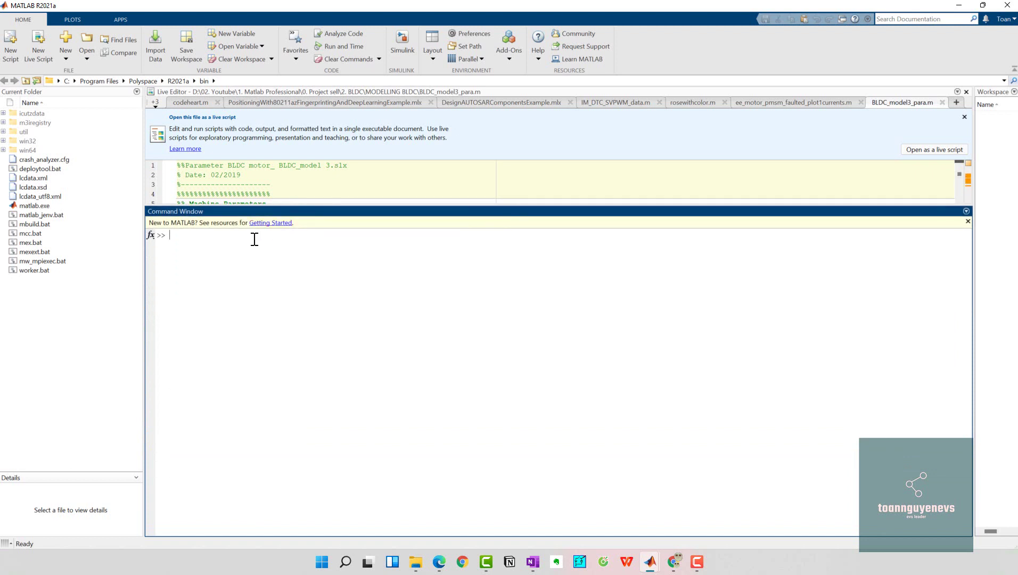
key("ctrl+v")
key("Return")
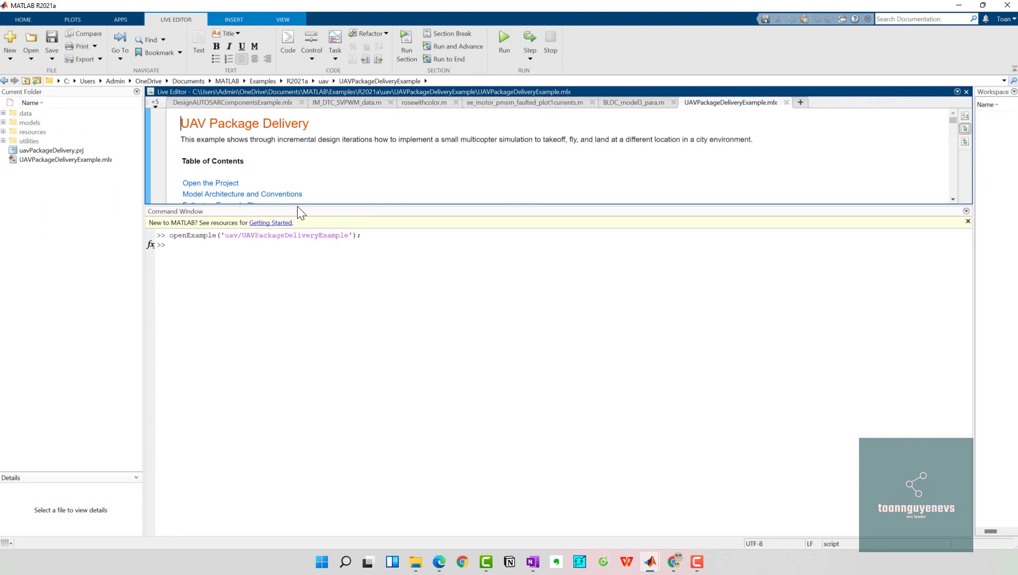
Step: Copy the live script's line-2 openProject command and run it in the Command Window
left_click_drag(295, 204, 292, 395)
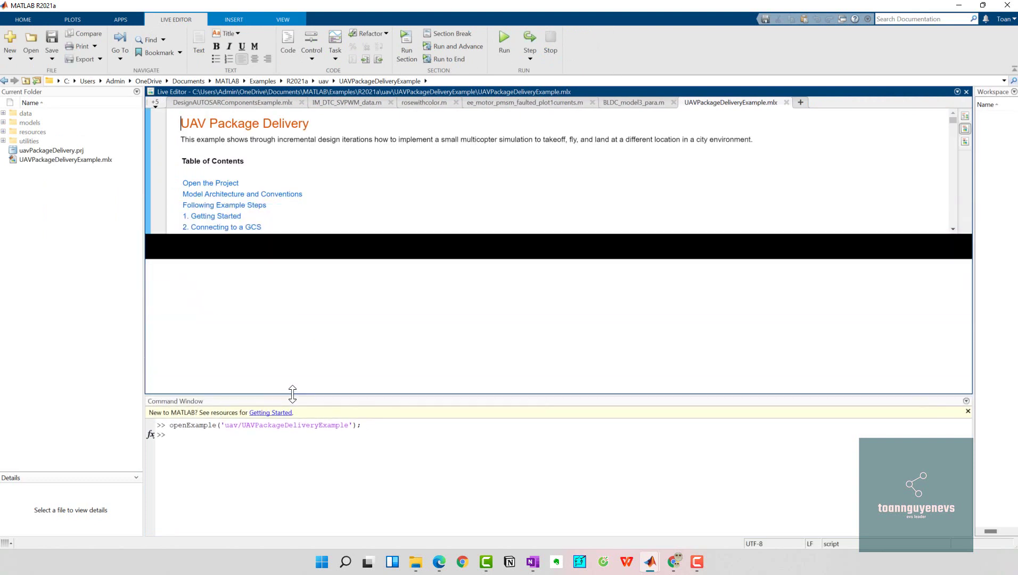
scroll(331, 306, "down", 5)
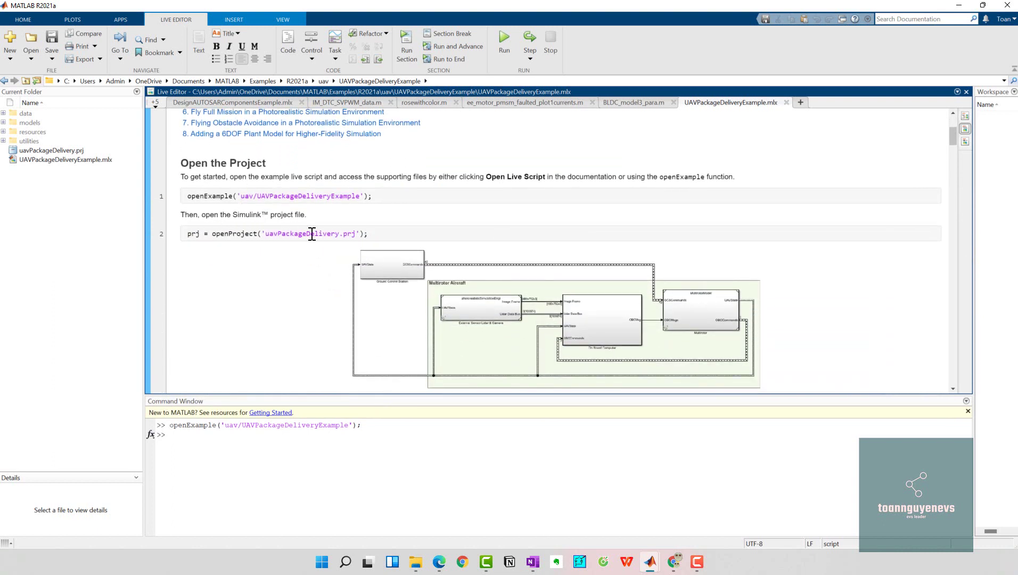
left_click_drag(375, 234, 187, 234)
right_click(199, 234)
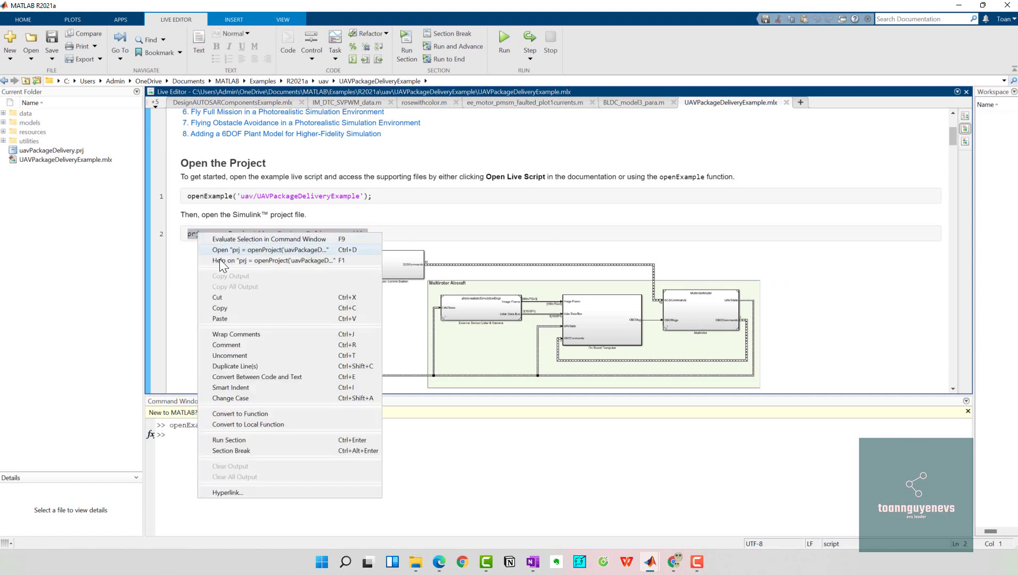
left_click(225, 305)
left_click(201, 435)
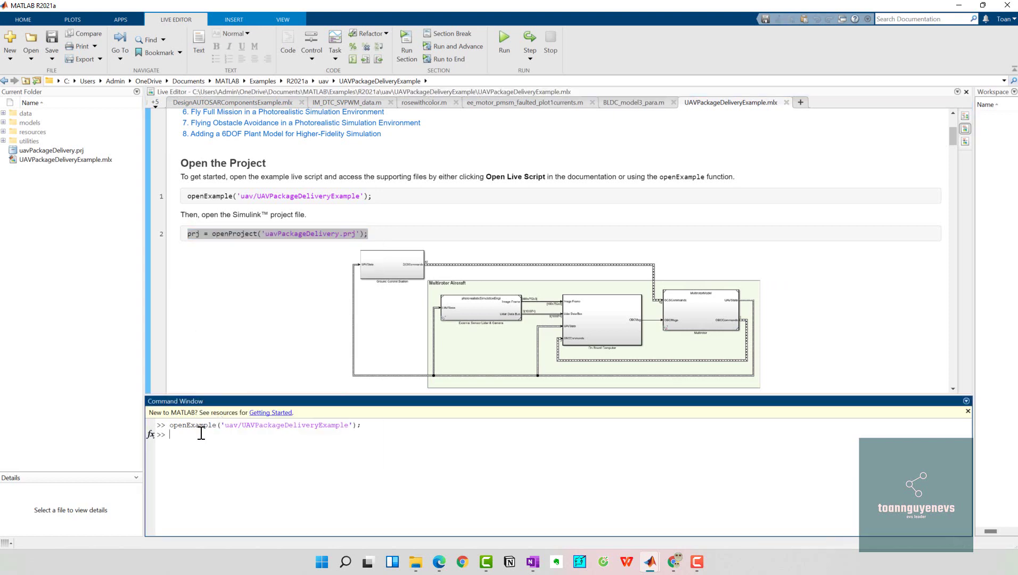
key("ctrl+v")
key("Return")
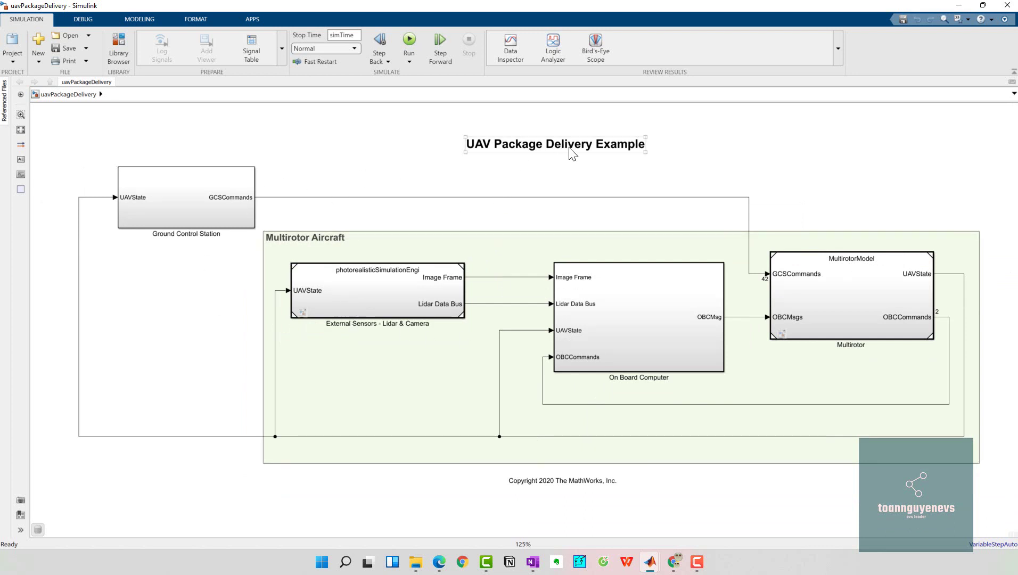
left_click(551, 483)
left_click(408, 262)
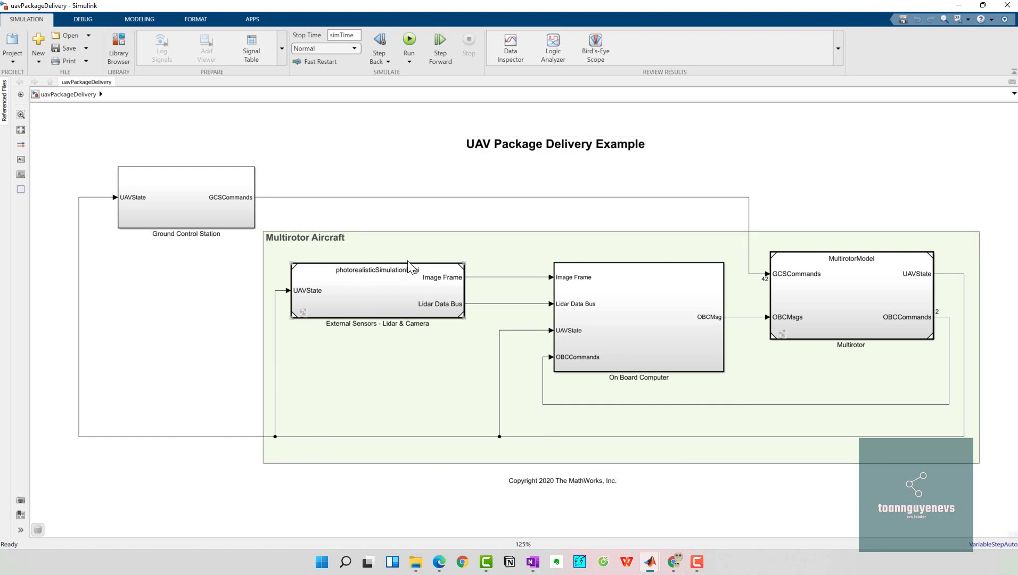
left_click(283, 241)
left_click(411, 323)
left_click(363, 335)
Step: Drill into On Board Computer, DataProcessing and the NoSensorDataToProcess variant, then step back up
double_click(622, 327)
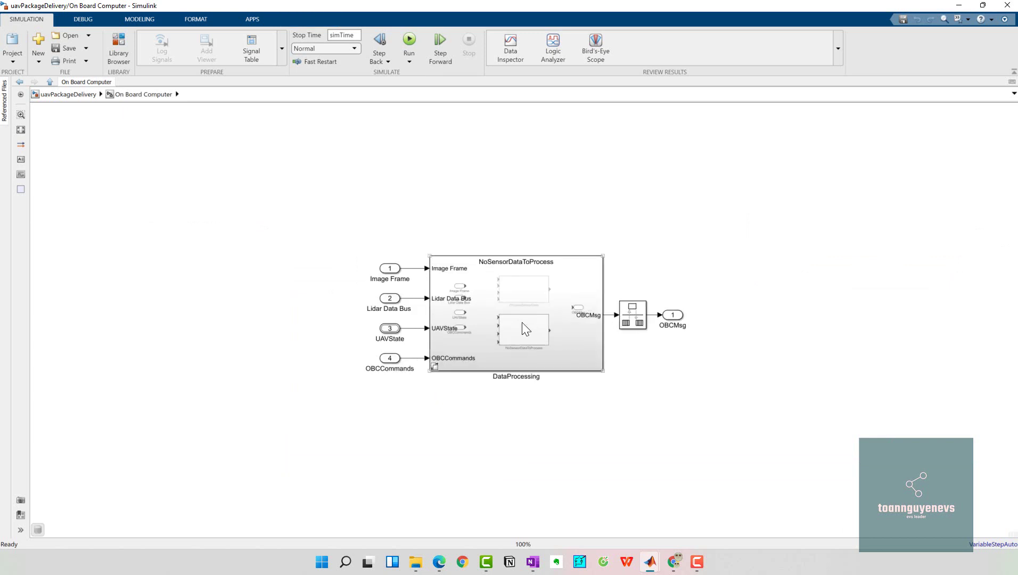
scroll(522, 322, "up", 2)
double_click(499, 323)
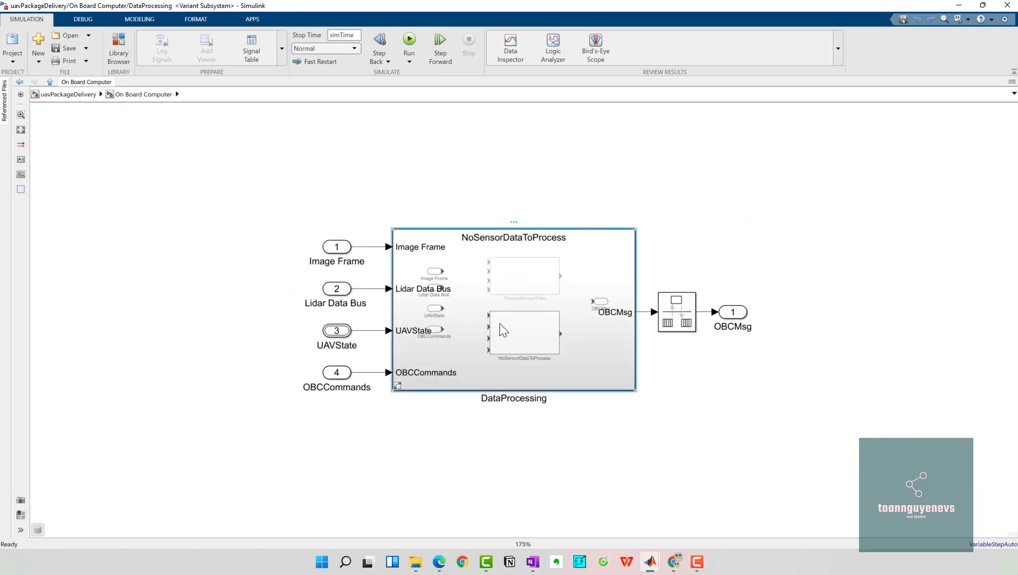
scroll(543, 367, "up", 1)
left_click(544, 347)
double_click(544, 346)
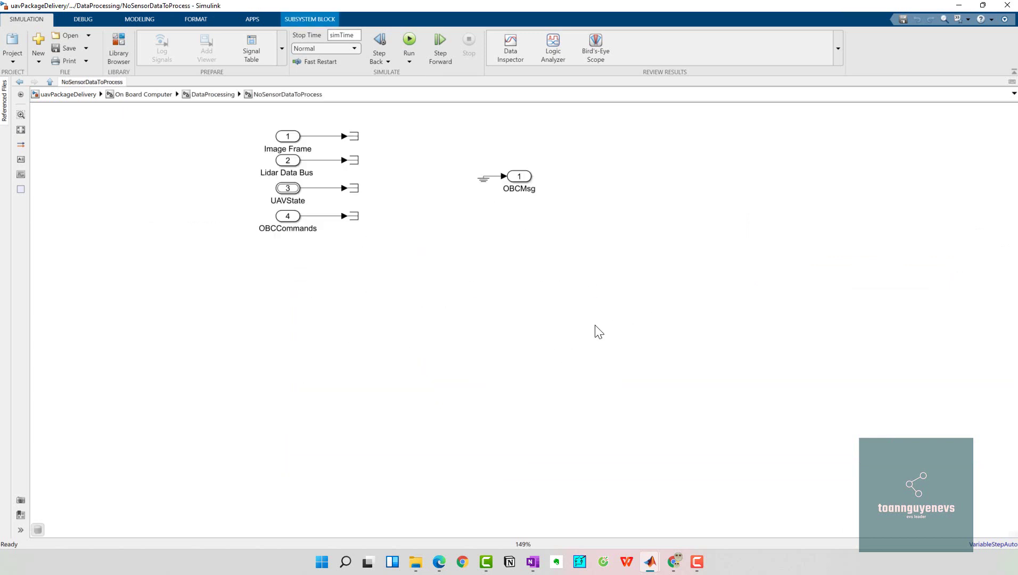
left_click(203, 96)
left_click(153, 94)
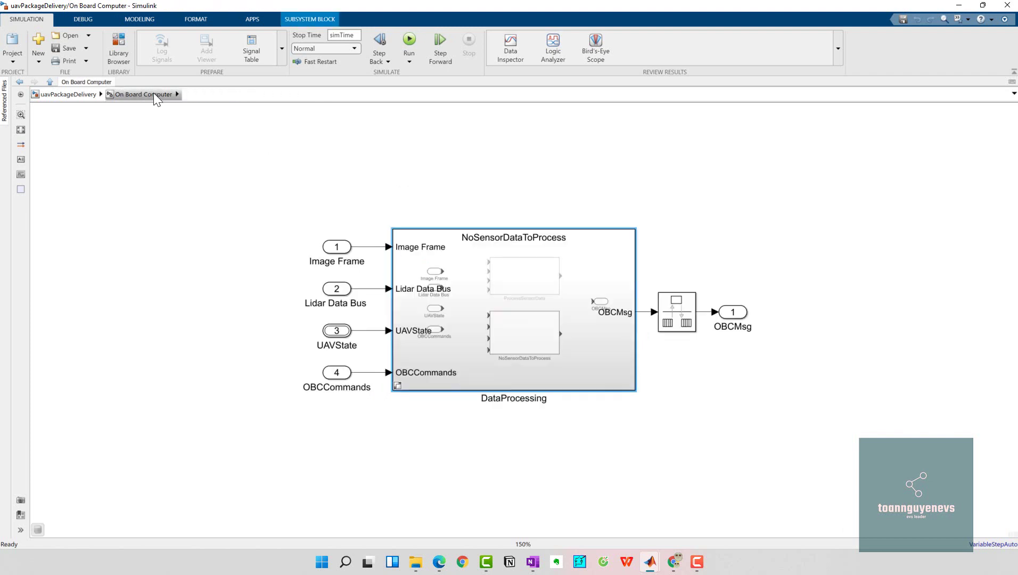
Step: Show and widen the Model Browser, expand External Sensors and Ground Control Station, then return to uavPackageDelivery
left_click(35, 529)
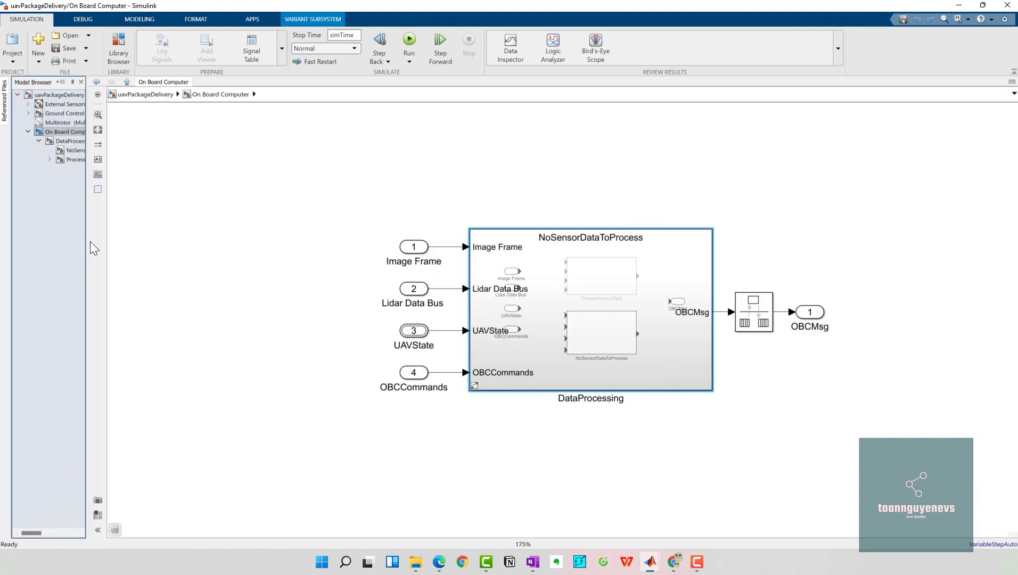
left_click_drag(86, 239, 162, 240)
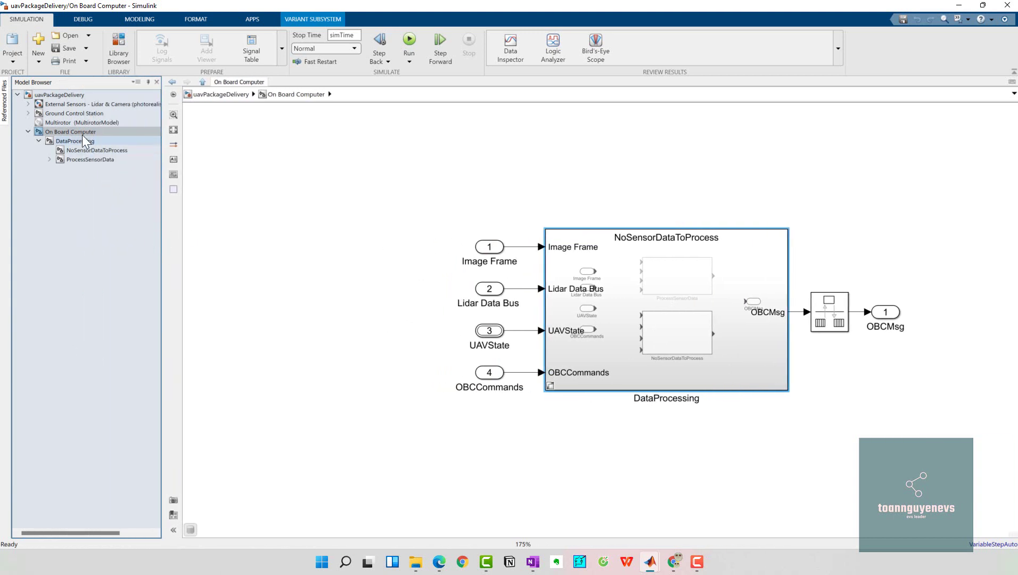
left_click(29, 103)
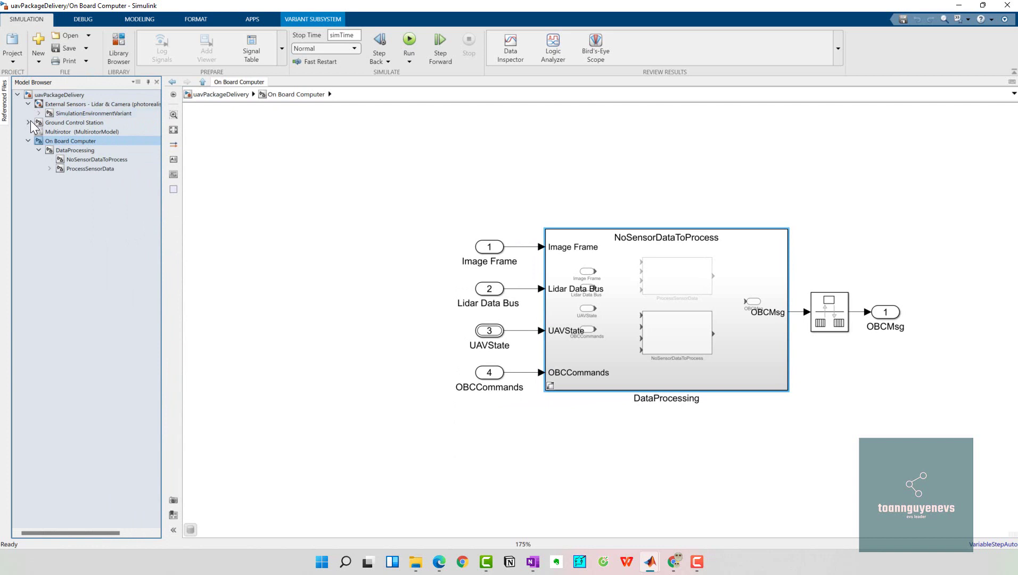
left_click(28, 122)
left_click(77, 141)
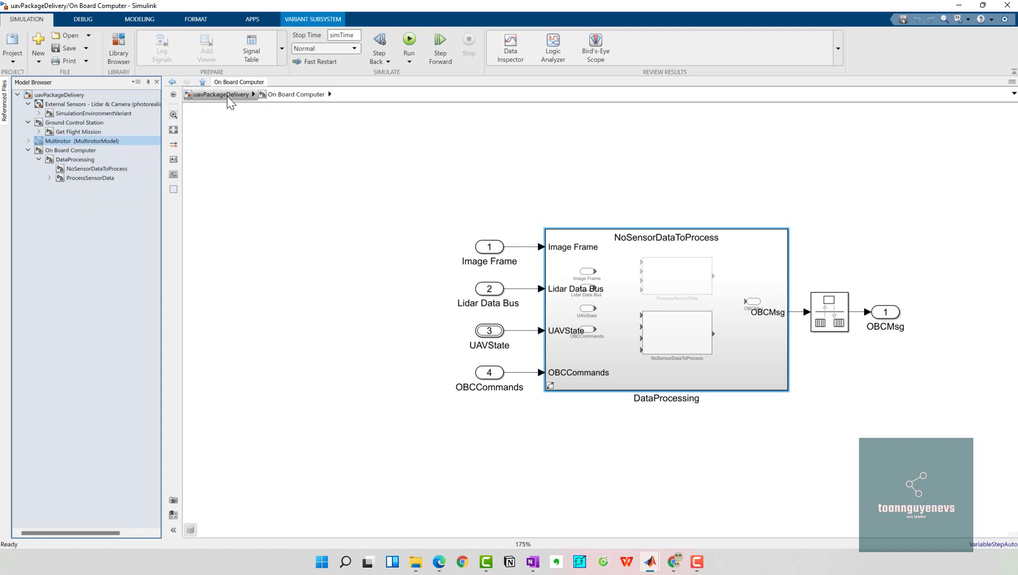
left_click(233, 98)
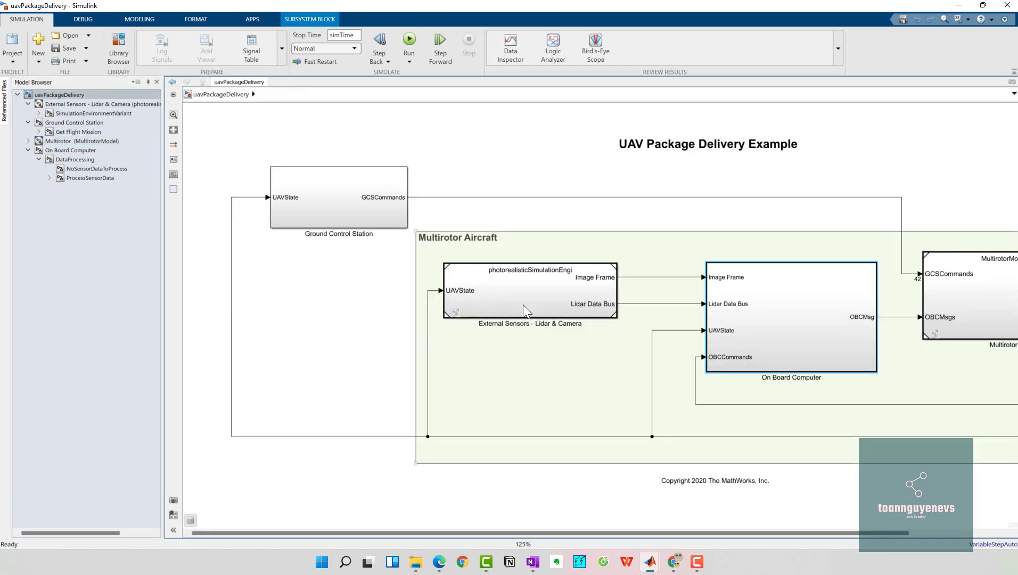
Step: Open External Sensors - Lidar & Camera down to the NoSim variant and inspect the UAV Animation block parameters
double_click(522, 293)
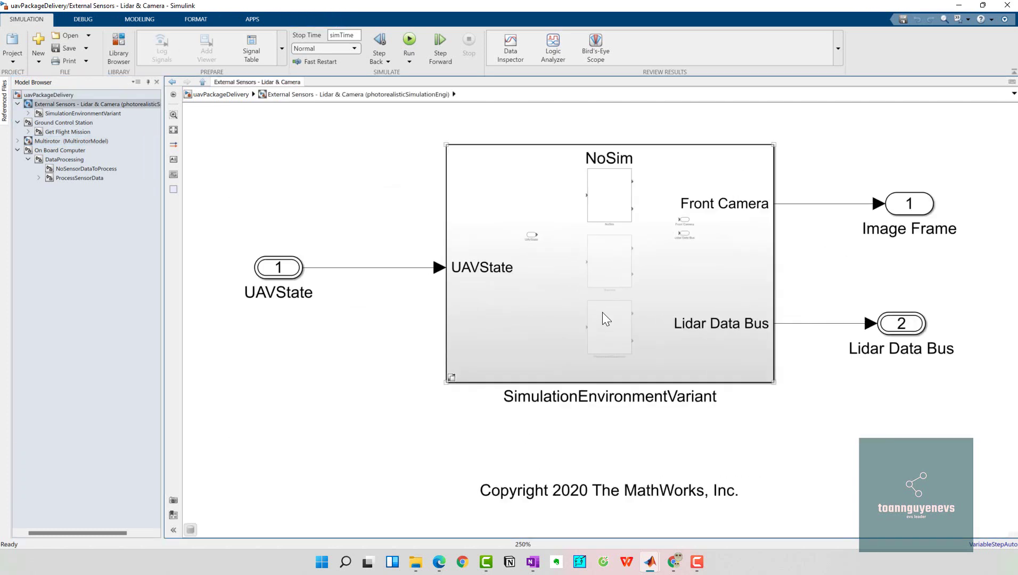
double_click(606, 284)
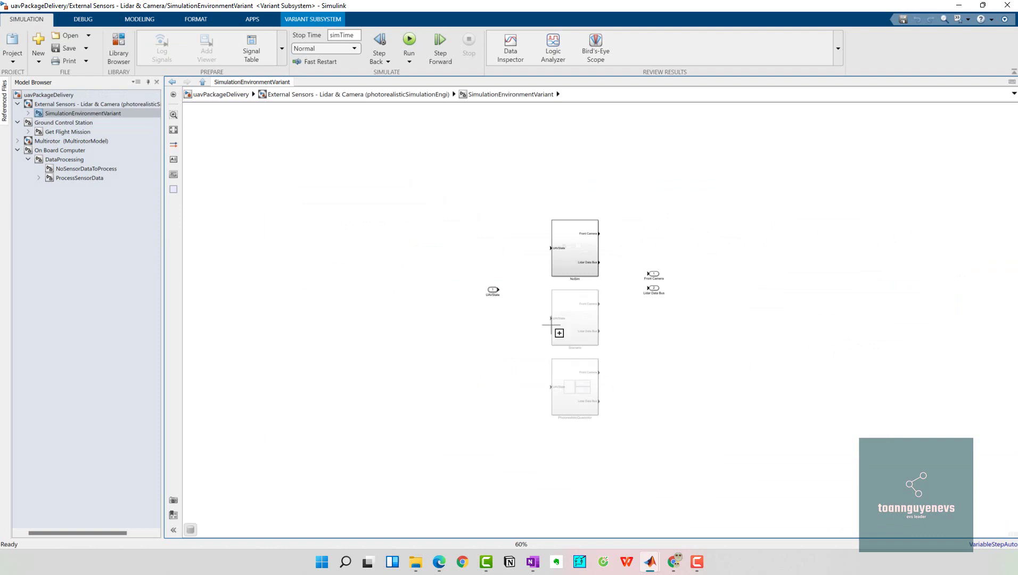
double_click(577, 234)
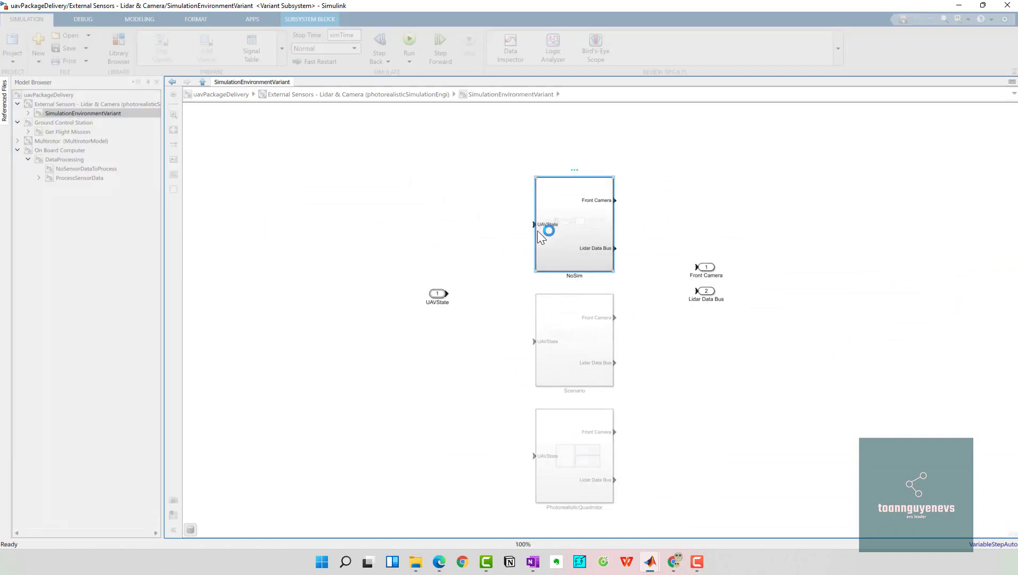
left_click(663, 289)
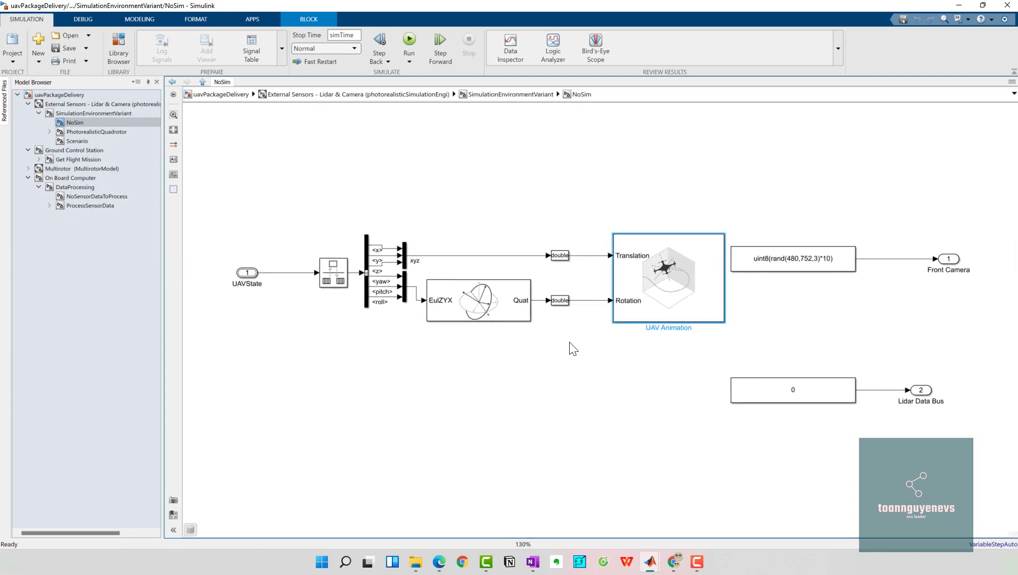
double_click(673, 277)
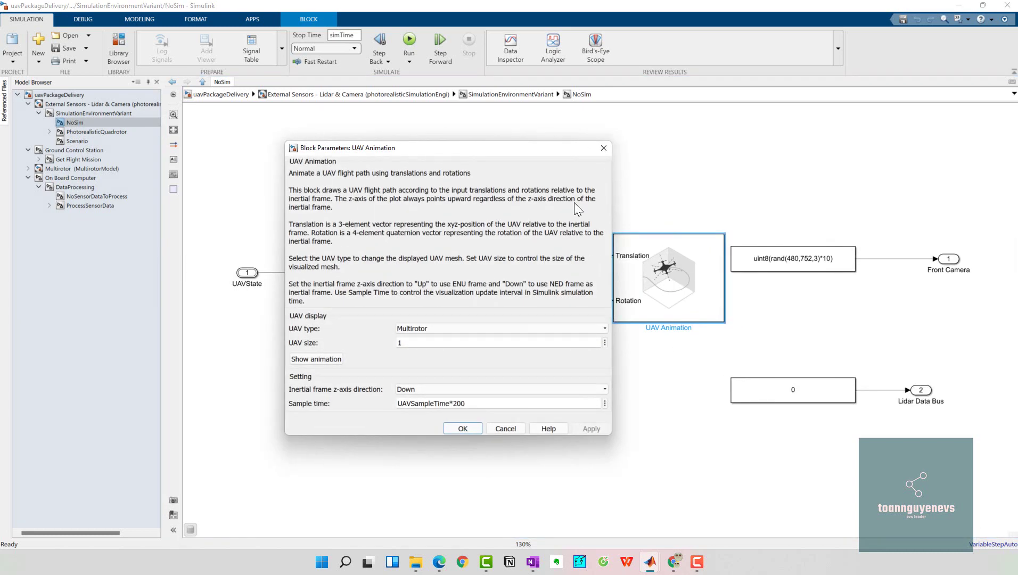
left_click(602, 149)
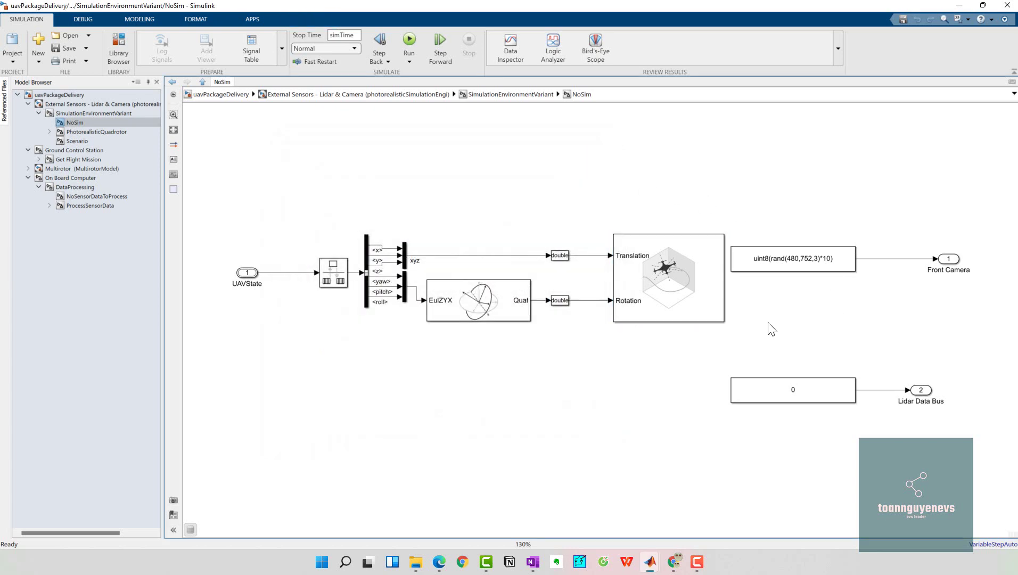
left_click(353, 96)
left_click(237, 95)
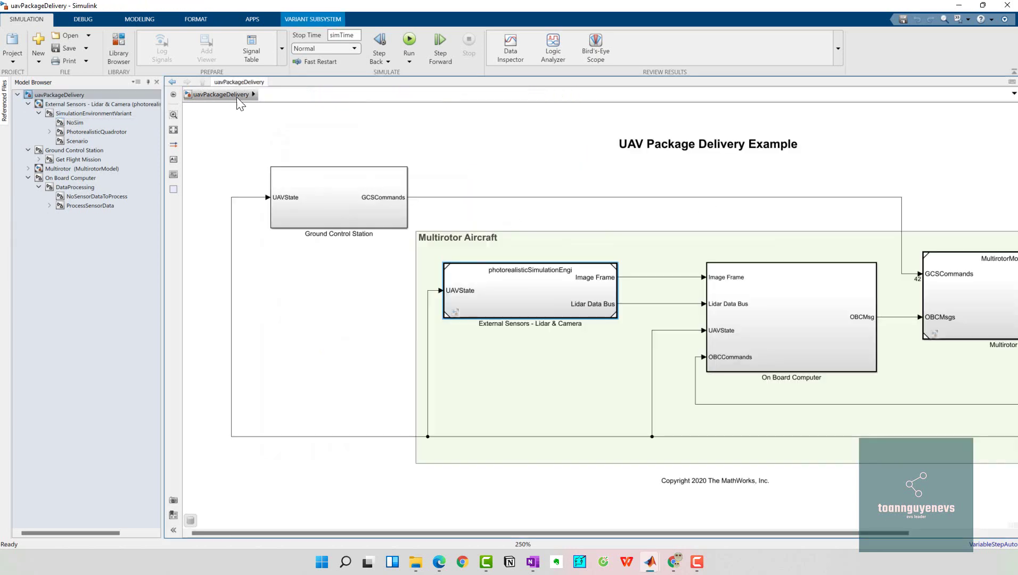
scroll(560, 357, "down", 3)
double_click(858, 323)
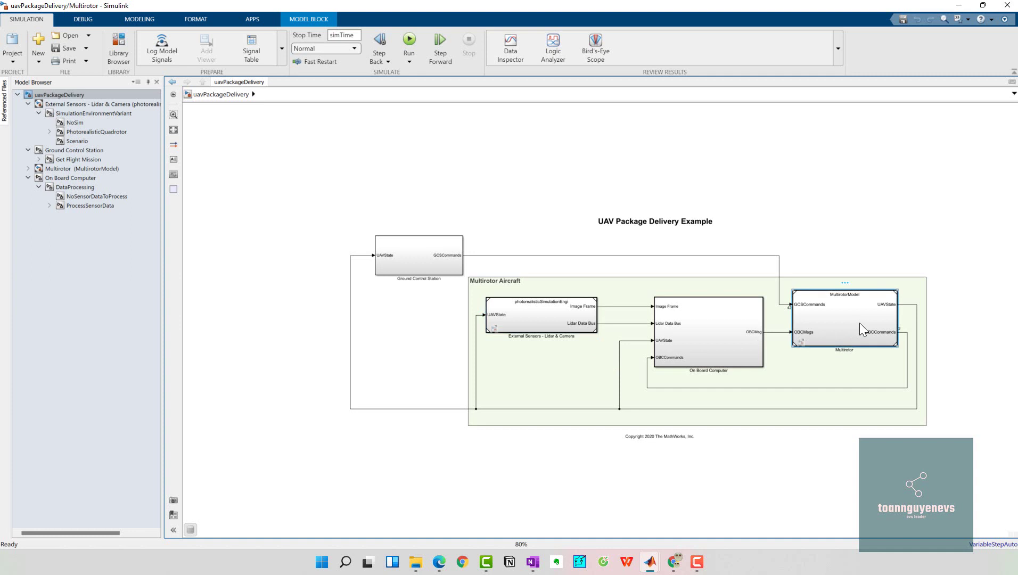
scroll(660, 349, "up", 2)
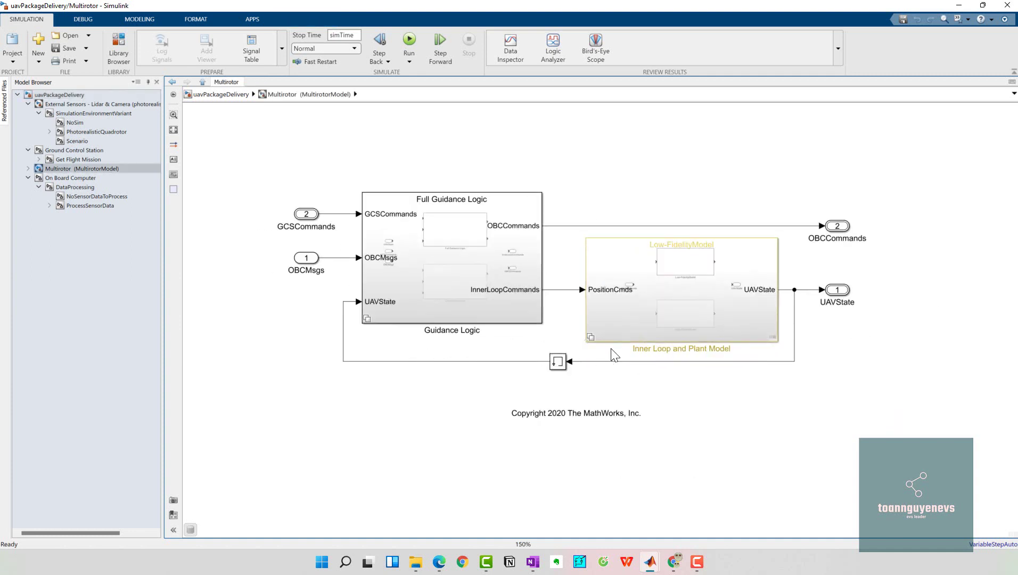
double_click(680, 304)
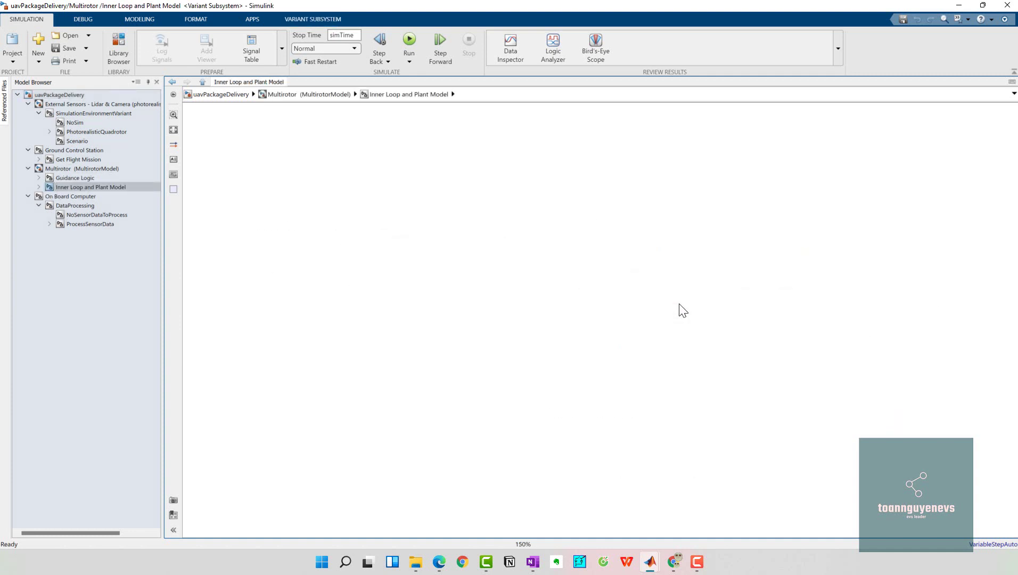
double_click(638, 268)
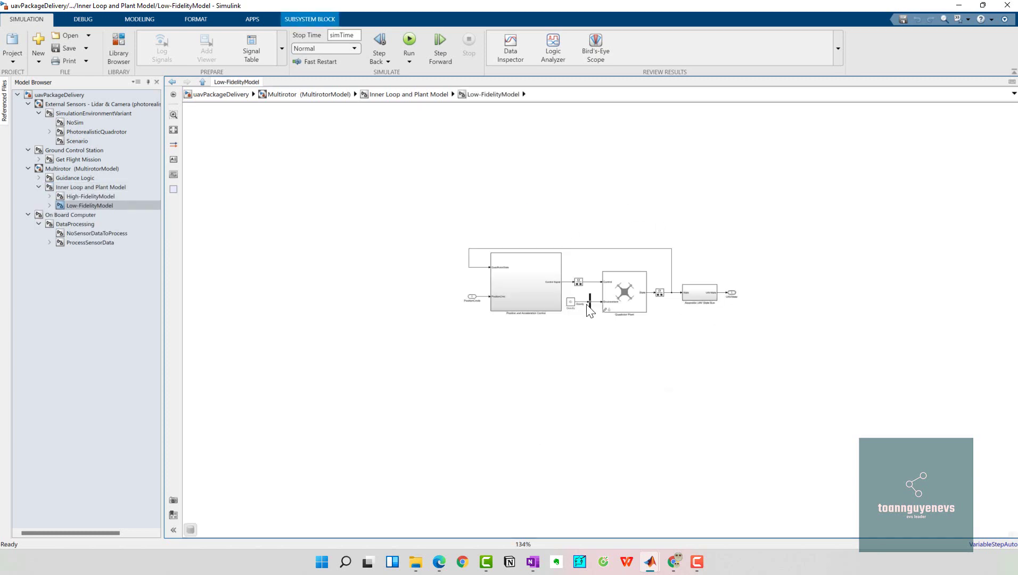
scroll(630, 316, "up", 5)
left_click(611, 269)
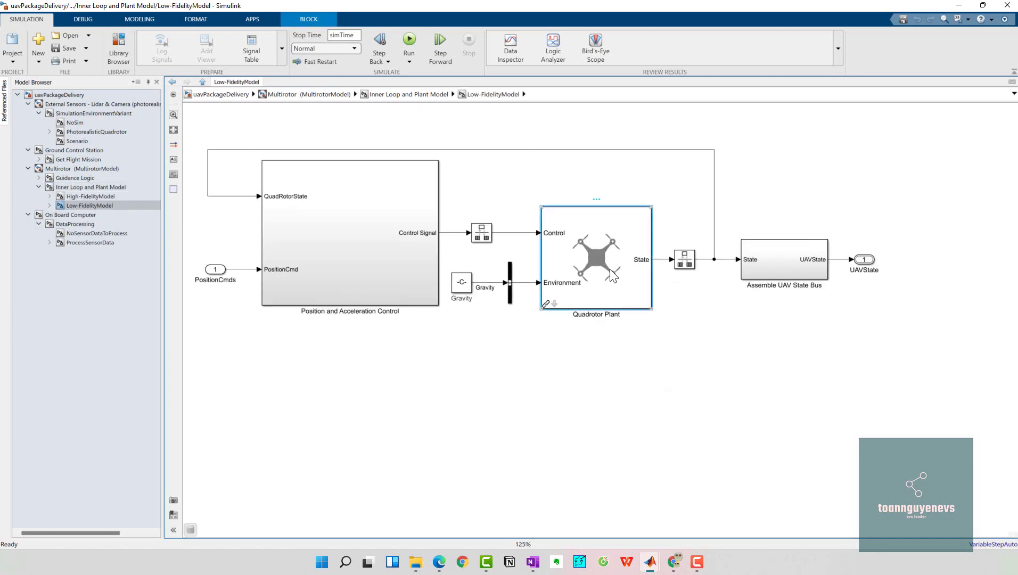
double_click(610, 269)
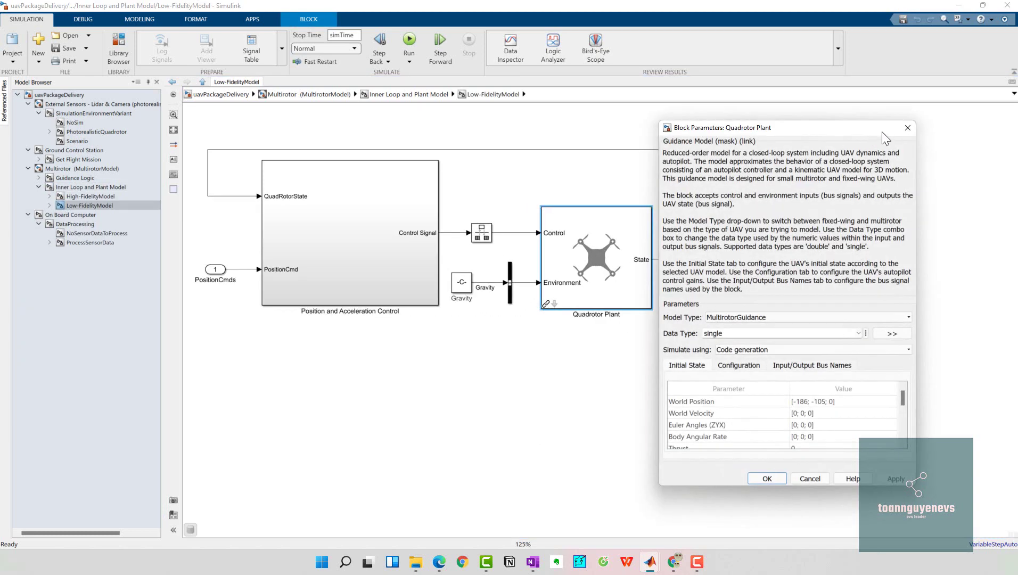
left_click(908, 130)
left_click(554, 304)
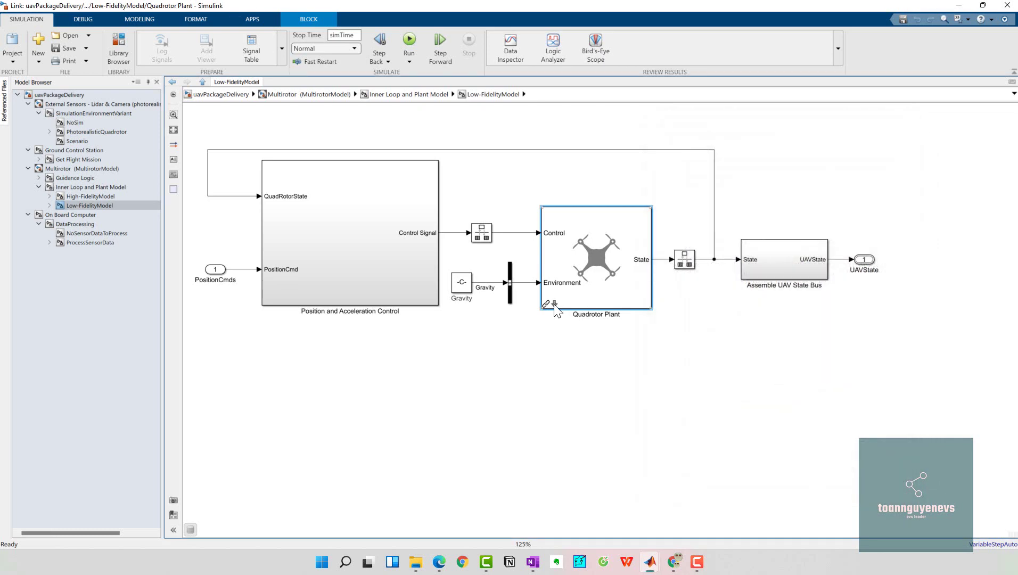
scroll(557, 358, "up", 3)
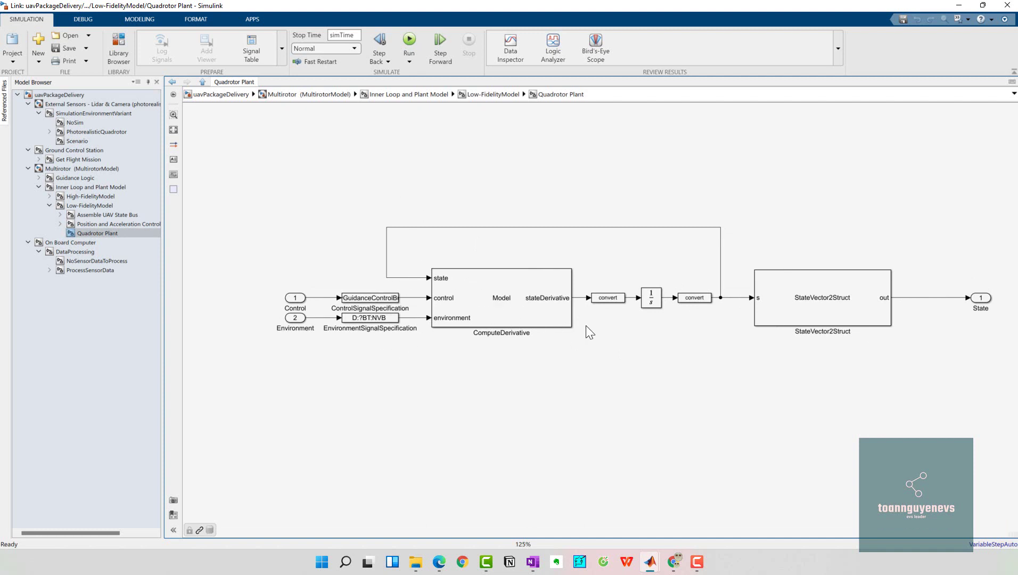
left_click(382, 96)
left_click(315, 94)
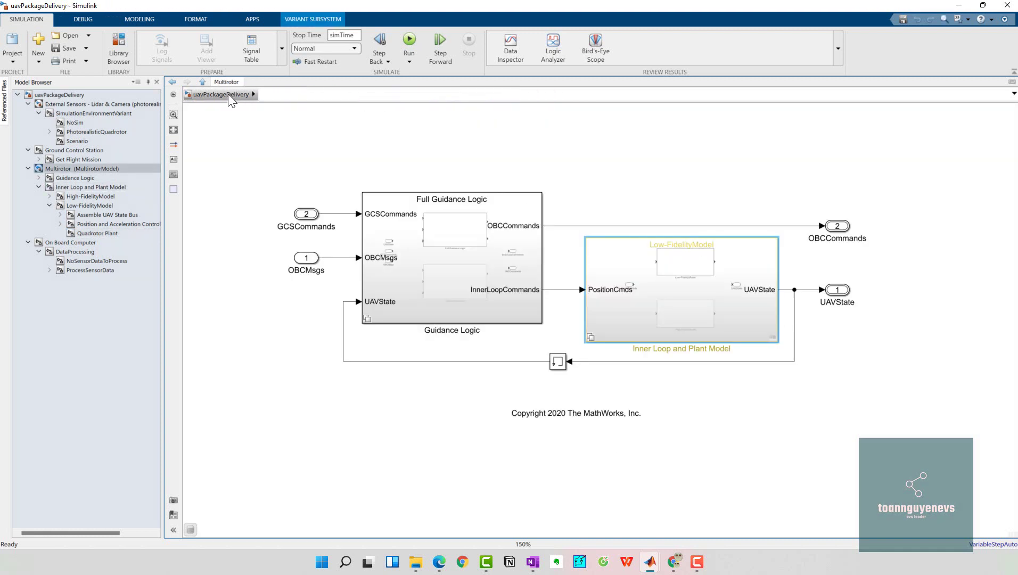
left_click(228, 94)
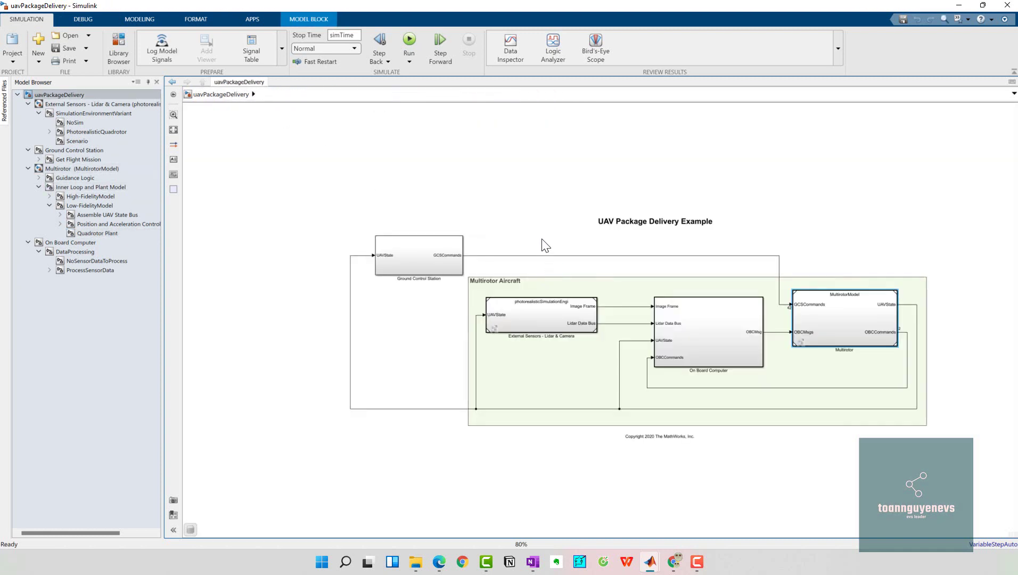
mouse_move(649, 561)
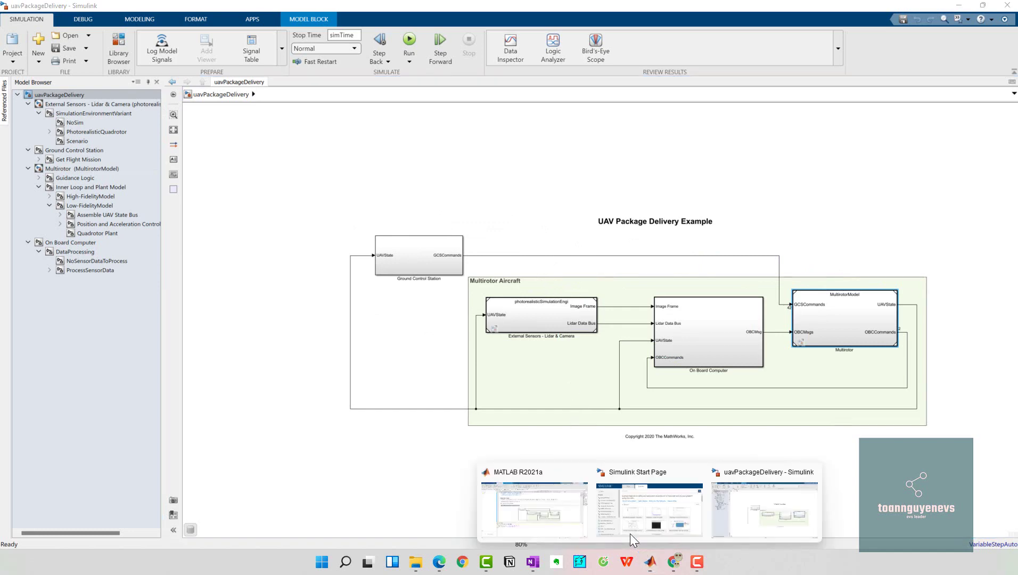
Step: Switch to MATLAB, read through the example live script, and bring up the uavPackageDelivery project shortcuts
left_click(573, 517)
scroll(550, 346, "down", 5)
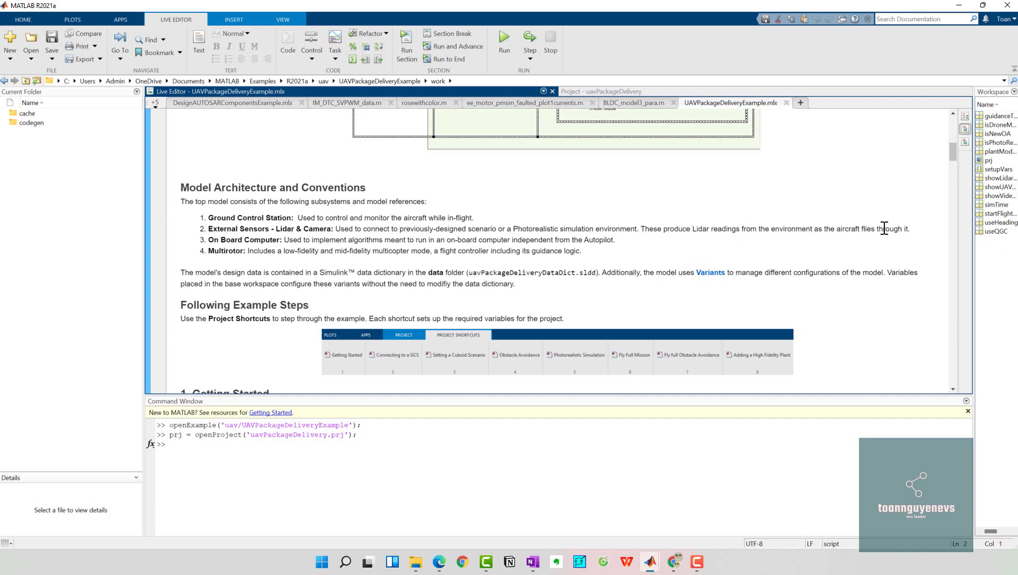
scroll(461, 278, "down", 5)
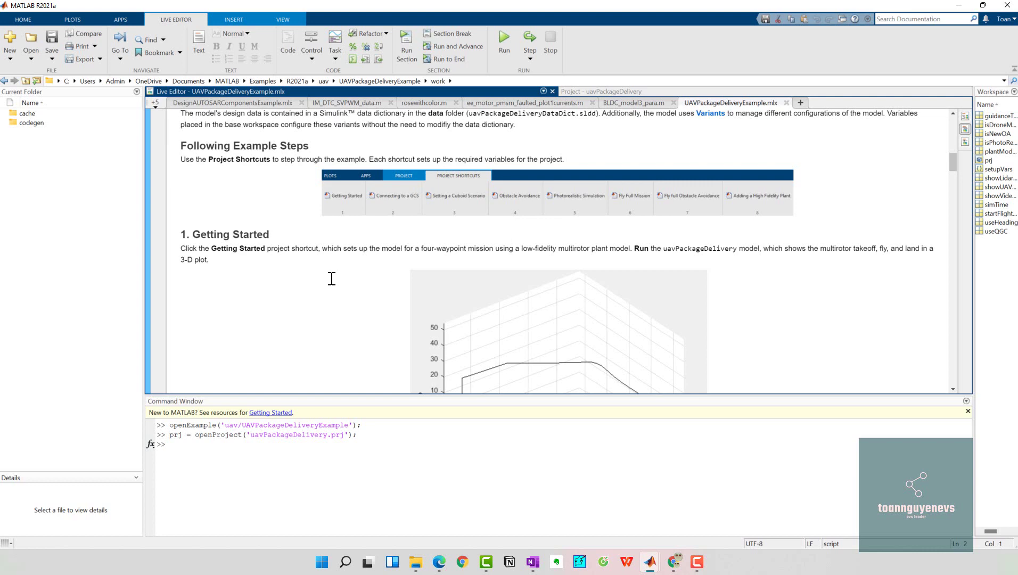
scroll(331, 278, "up", 2)
scroll(331, 279, "down", 2)
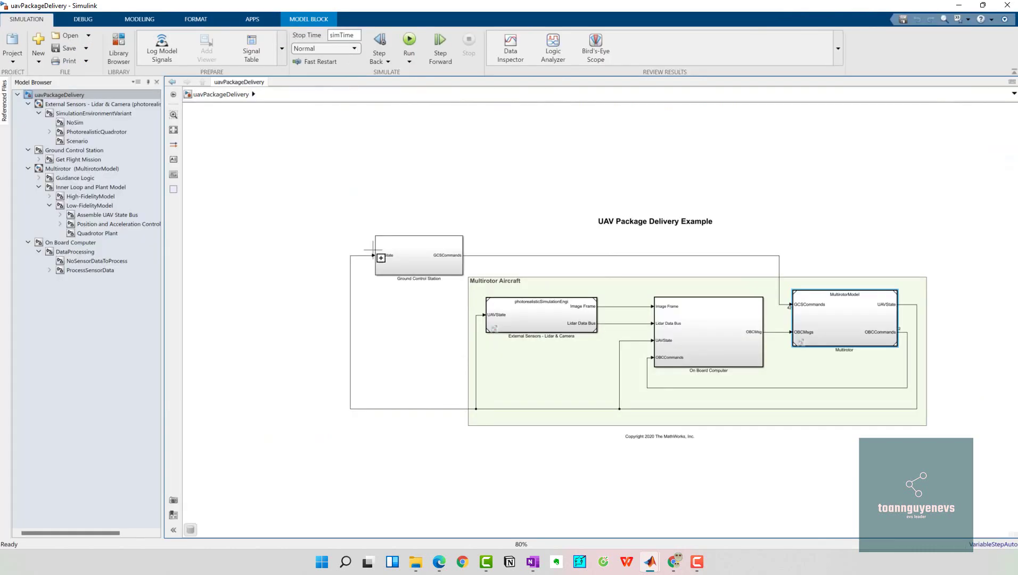
left_click(386, 183)
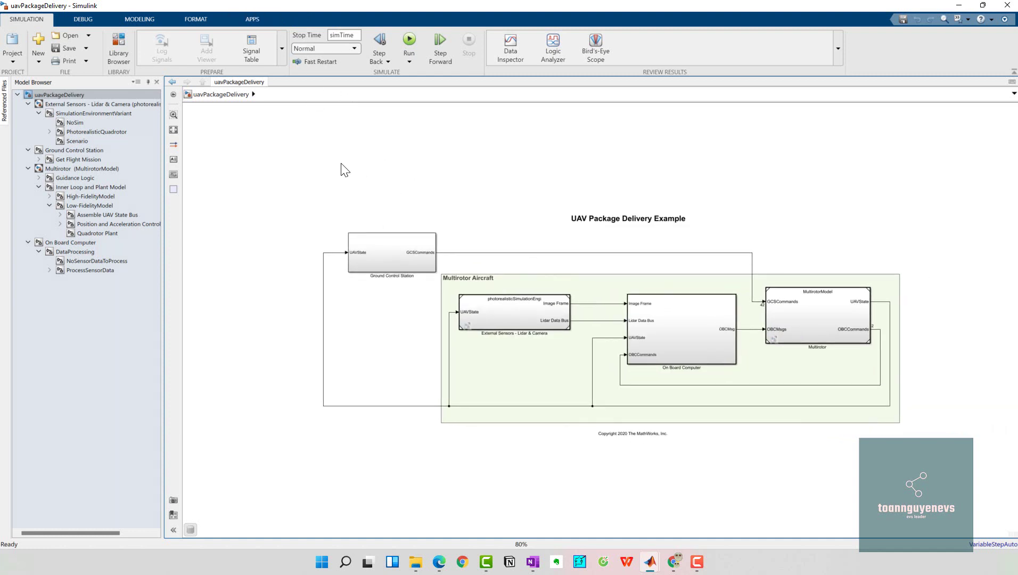
key("alt+Tab")
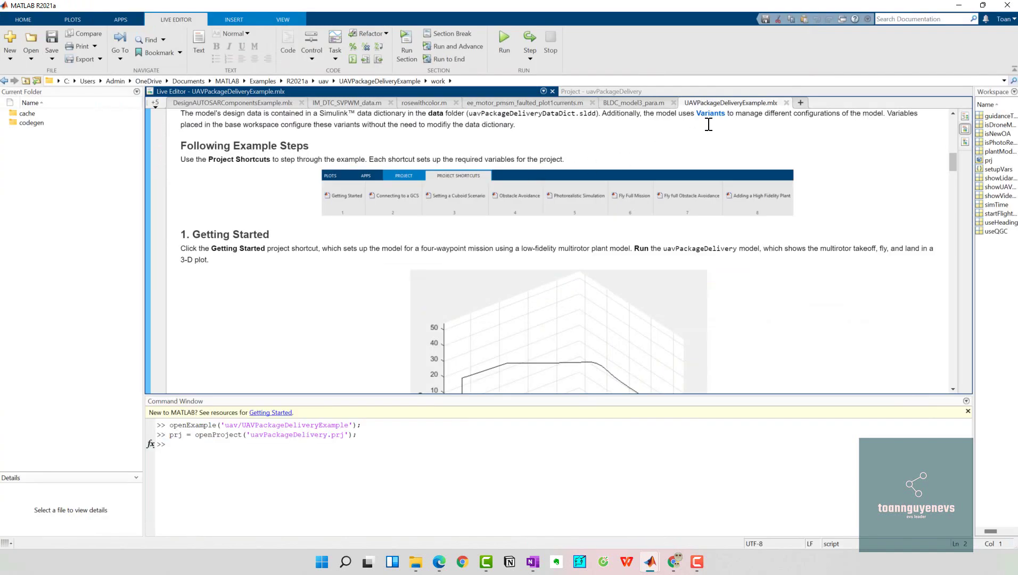
left_click(594, 92)
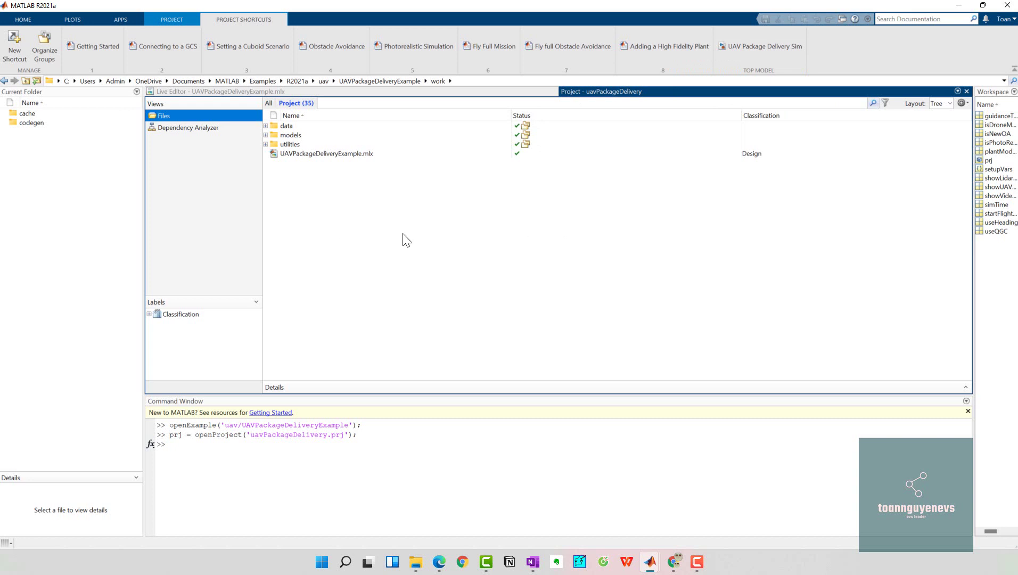
Step: Run the Getting Started project shortcut and return to the UAVPackageDeliveryExample.mlx live script
left_click(97, 48)
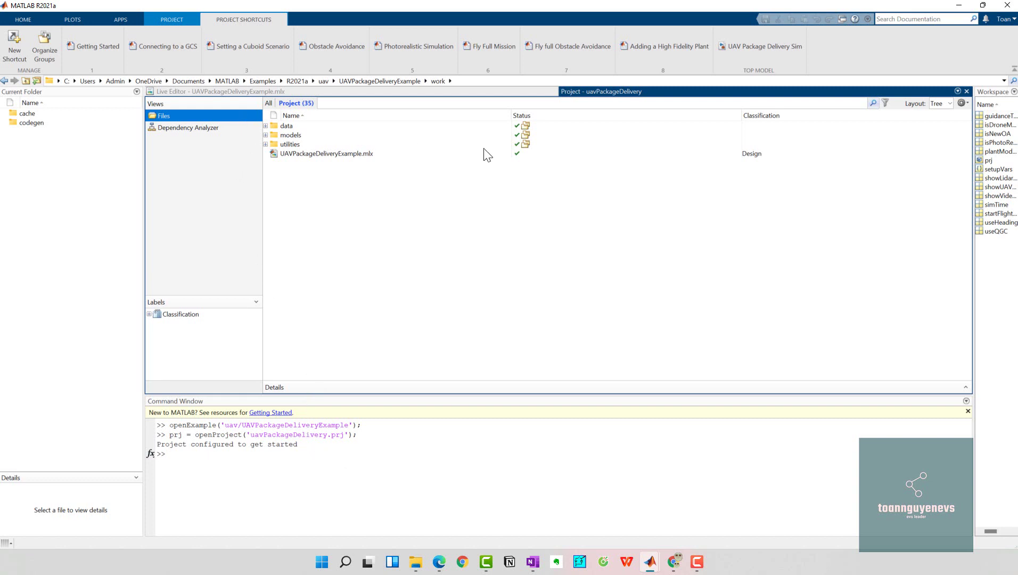
left_click(282, 90)
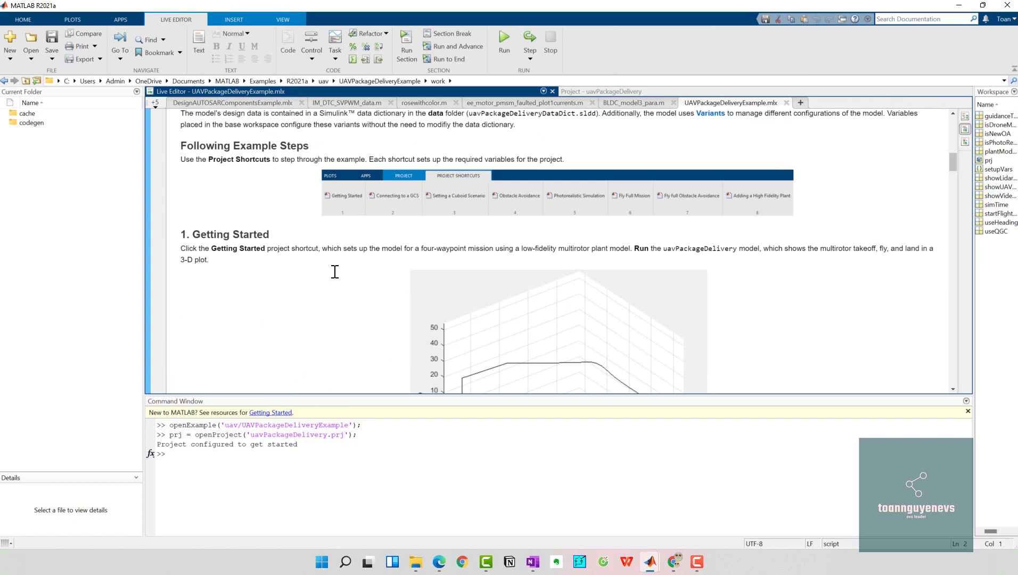
Step: Scroll through 1. Getting Started to review its 3-D takeoff-fly-land plot
scroll(335, 271, "down", 3)
scroll(334, 271, "up", 3)
scroll(254, 244, "down", 2)
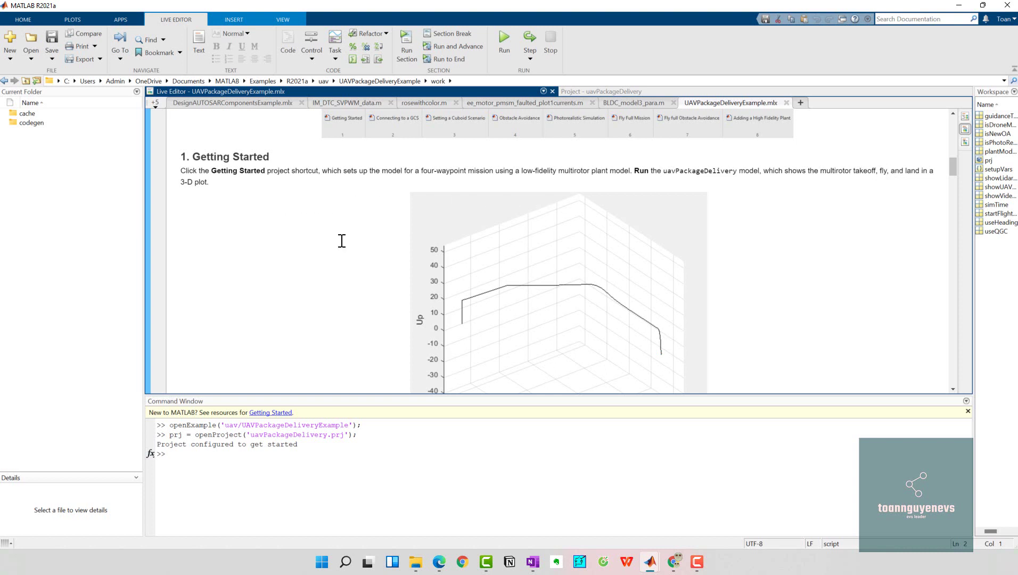
scroll(395, 262, "down", 5)
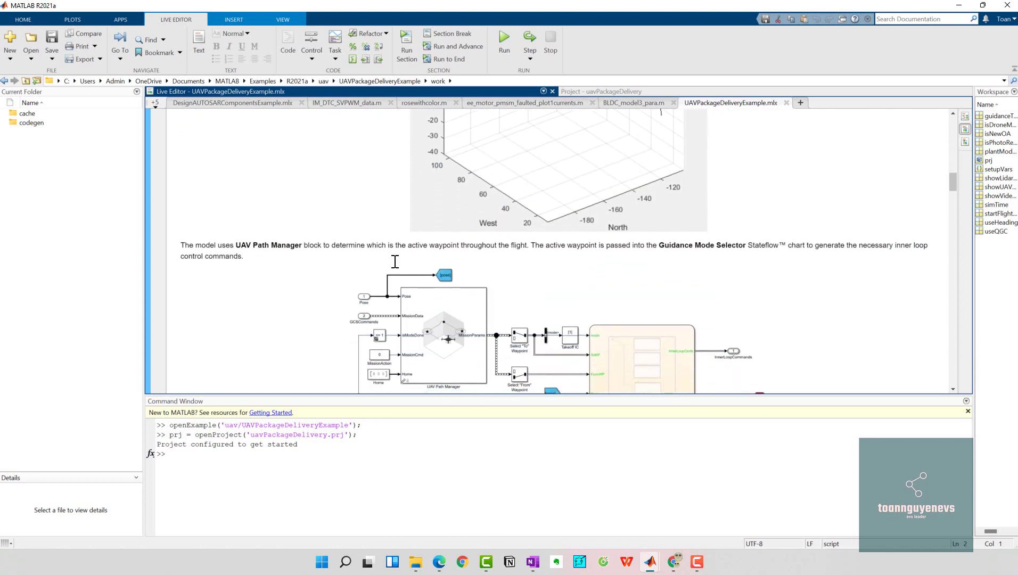
scroll(395, 261, "up", 5)
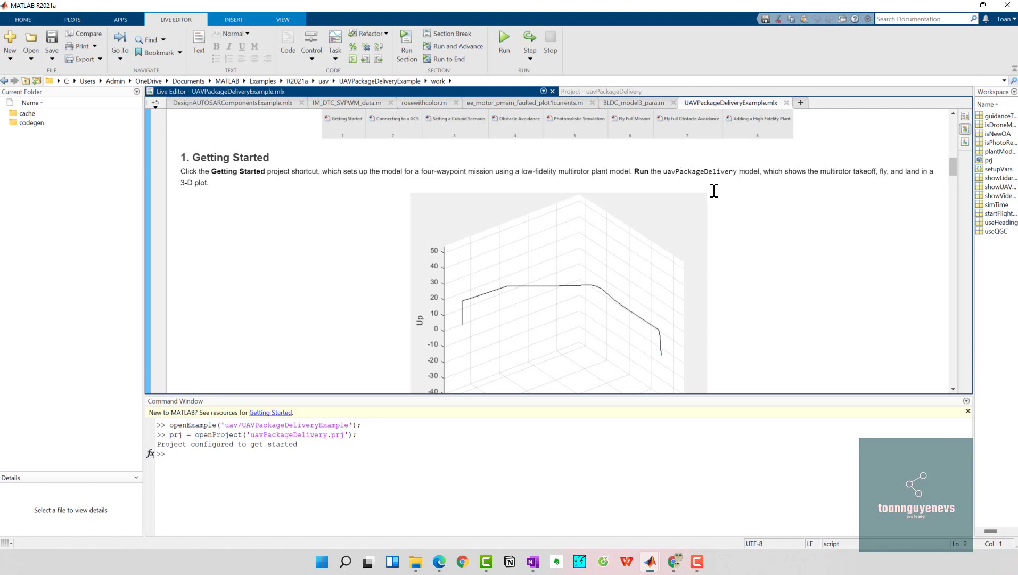
Step: Switch to the uavPackageDelivery model and run its simulation through to T=56
mouse_move(651, 561)
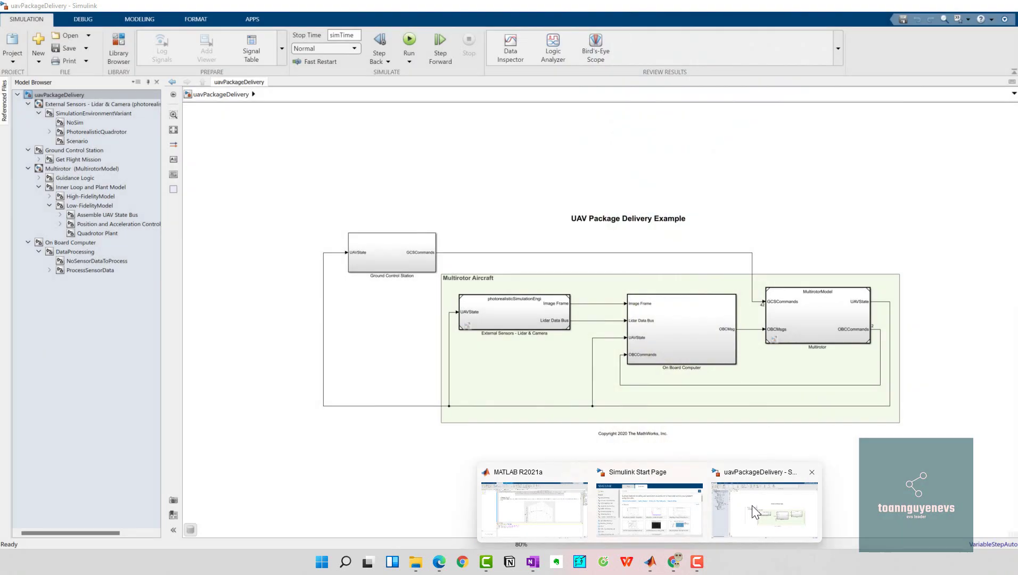
left_click(752, 506)
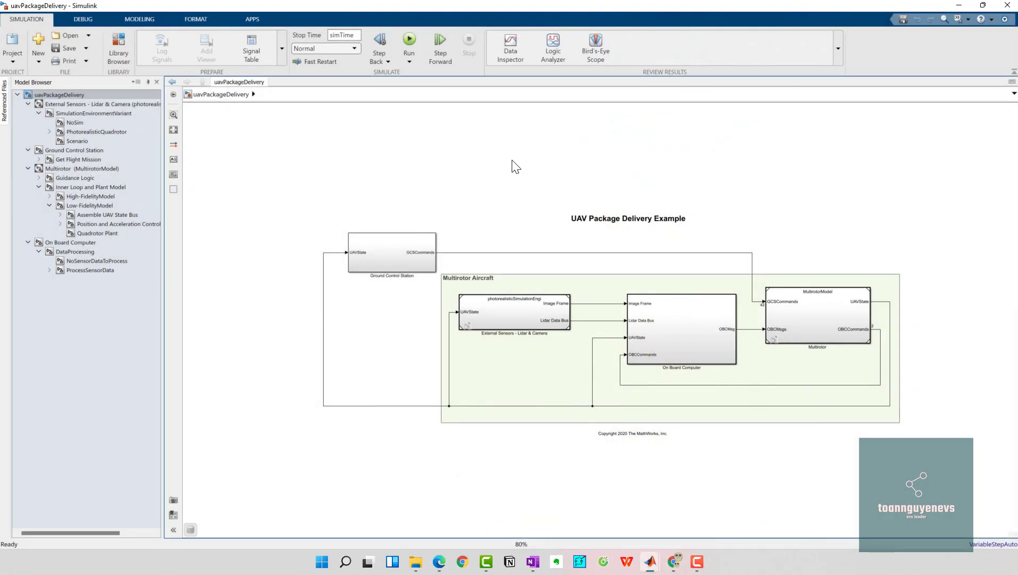
left_click(409, 42)
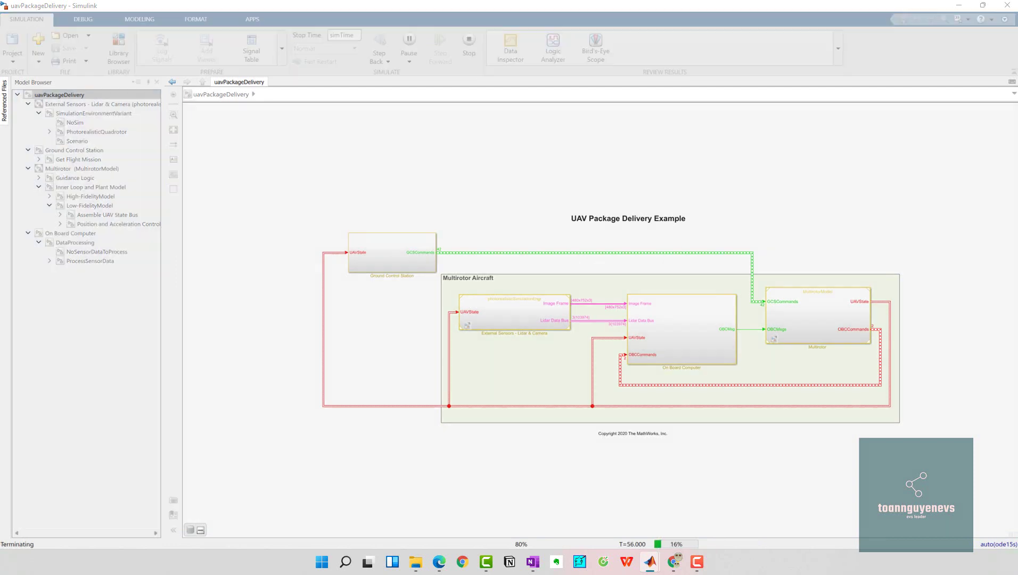
Step: Move the UAV Animation trajectory window to the centre of the Simulink canvas, then bring up MATLAB window previews
left_click_drag(164, 85, 470, 144)
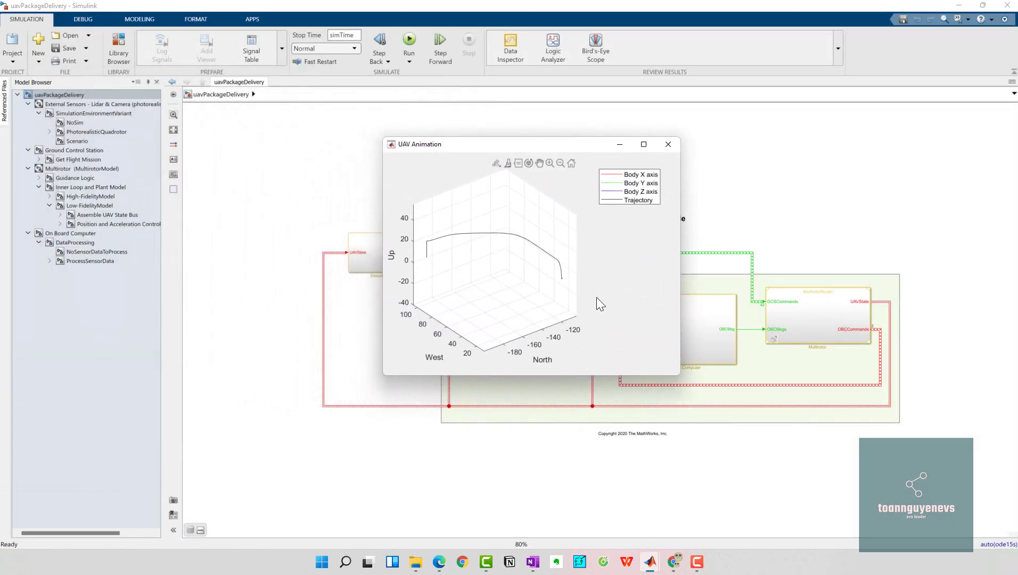
left_click_drag(536, 146, 382, 322)
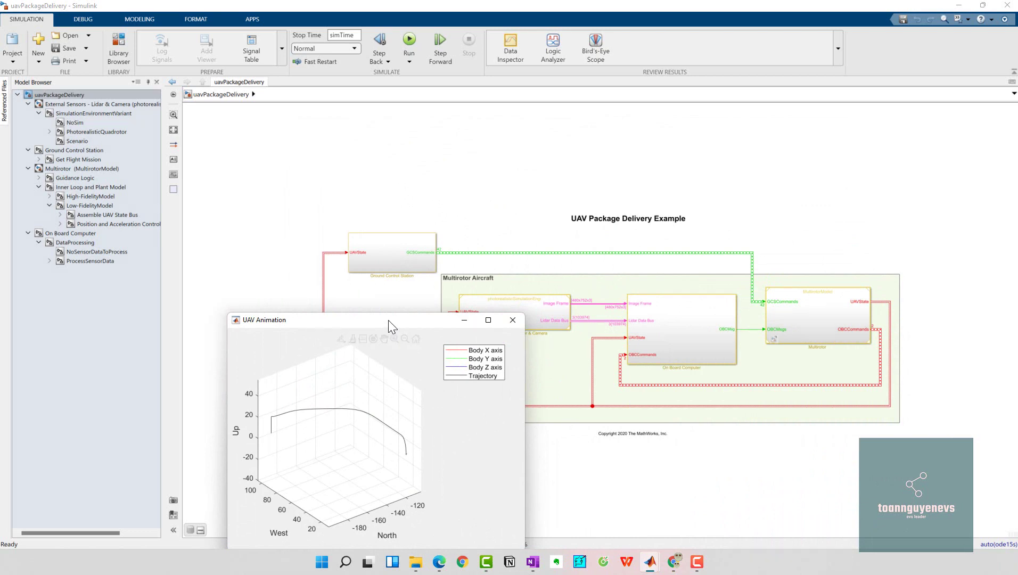
left_click_drag(388, 321, 143, 209)
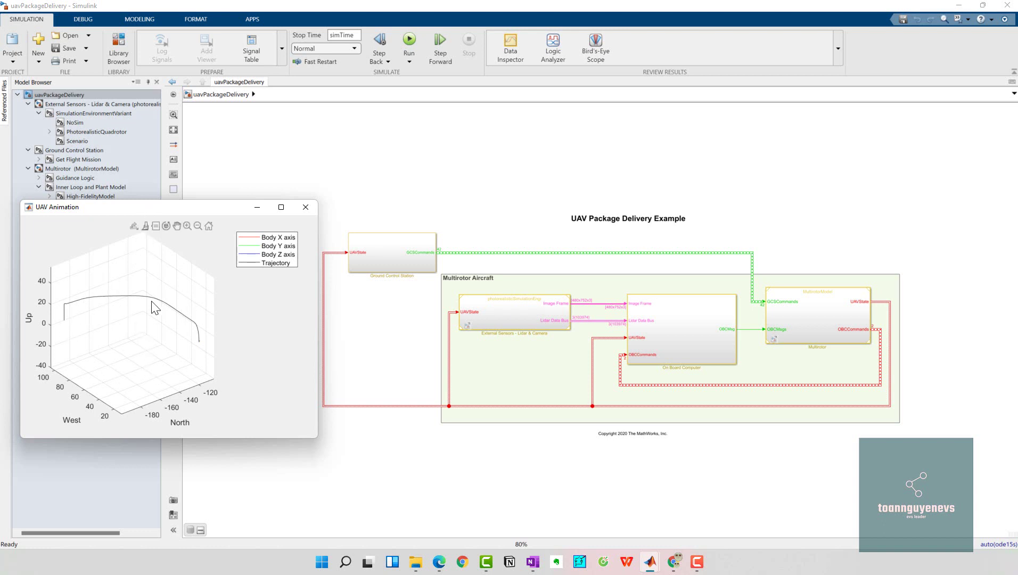
left_click_drag(153, 208, 391, 133)
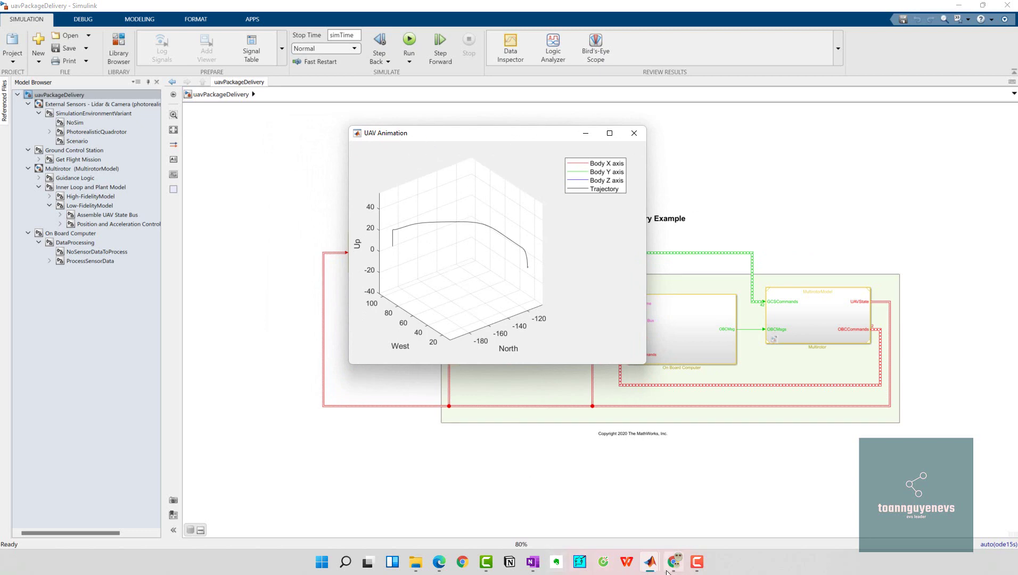
left_click(646, 561)
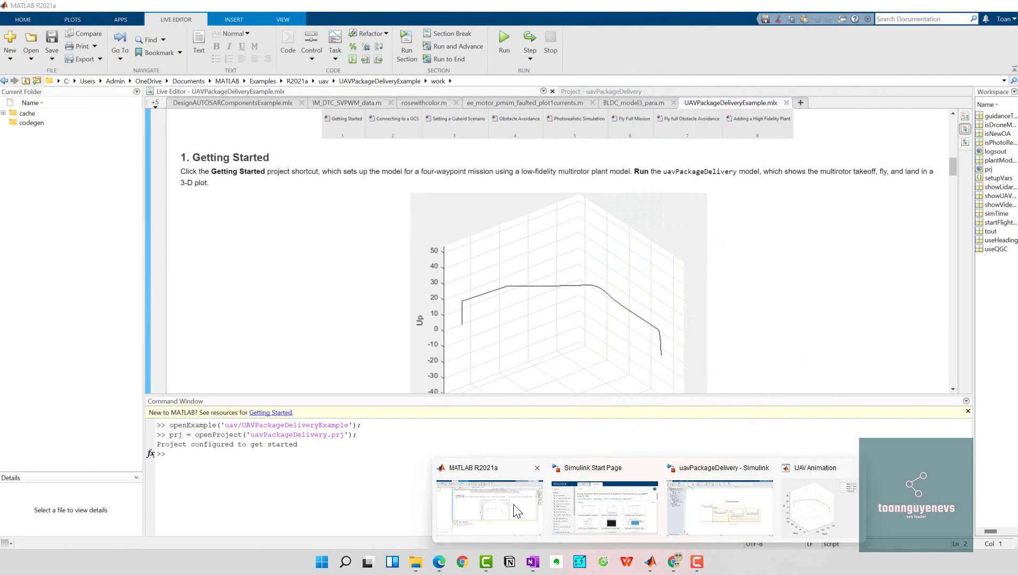
Step: Bring the live script forward, scroll into Getting Started, and move the UAV Animation window off the text
left_click(489, 505)
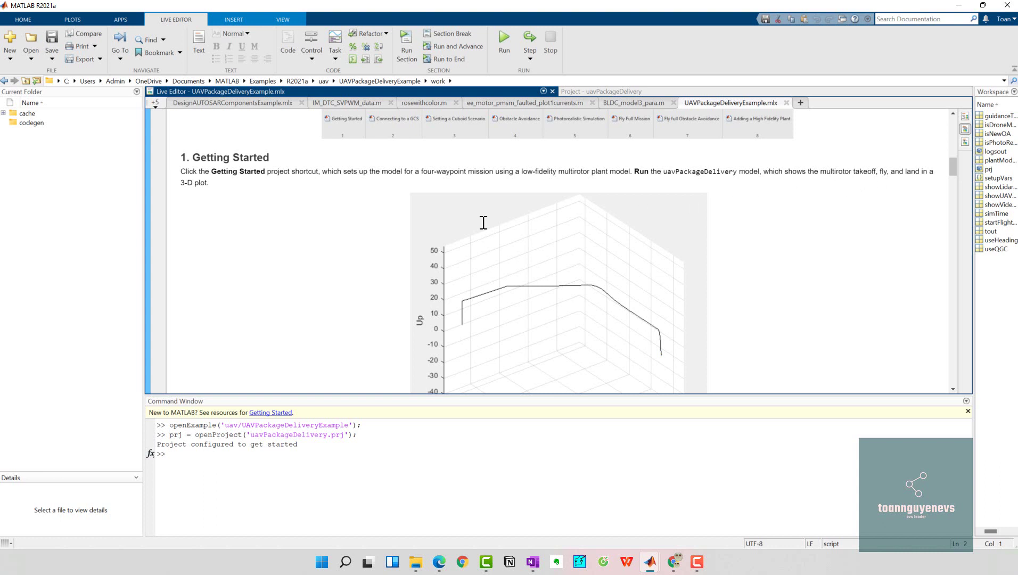
scroll(315, 251, "down", 5)
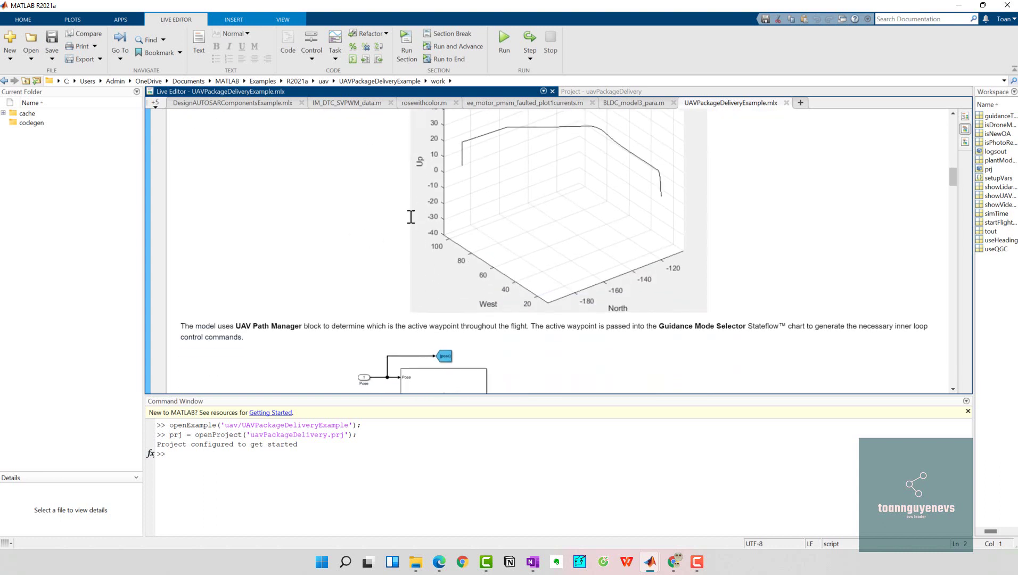
scroll(350, 233, "down", 2)
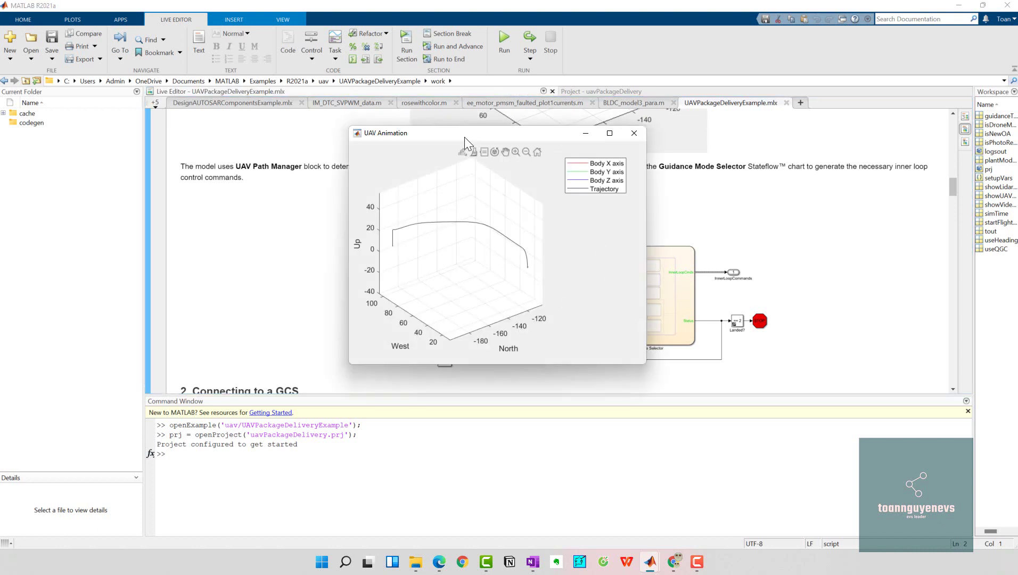
left_click_drag(464, 137, 631, 156)
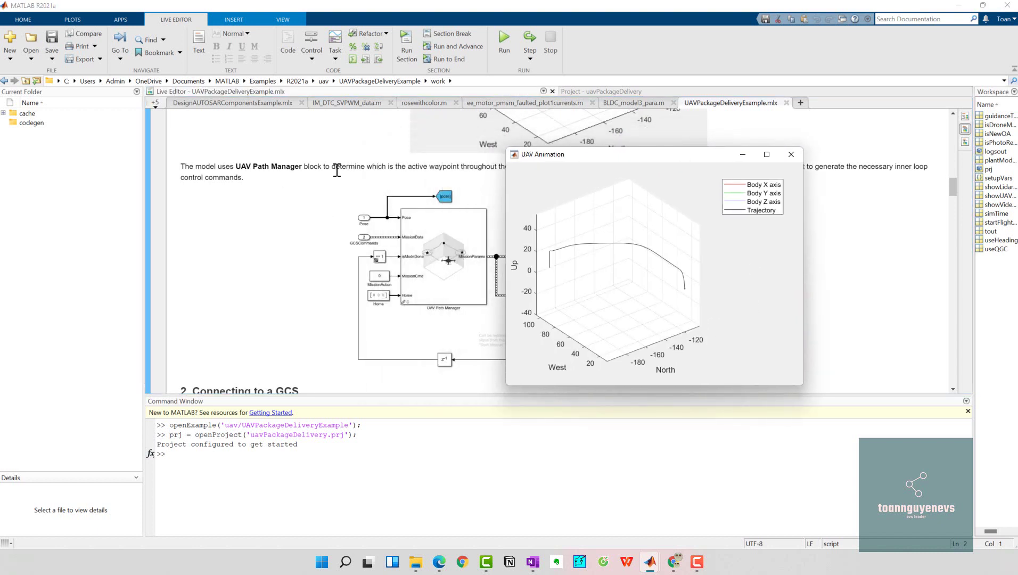
left_click_drag(582, 154, 515, 205)
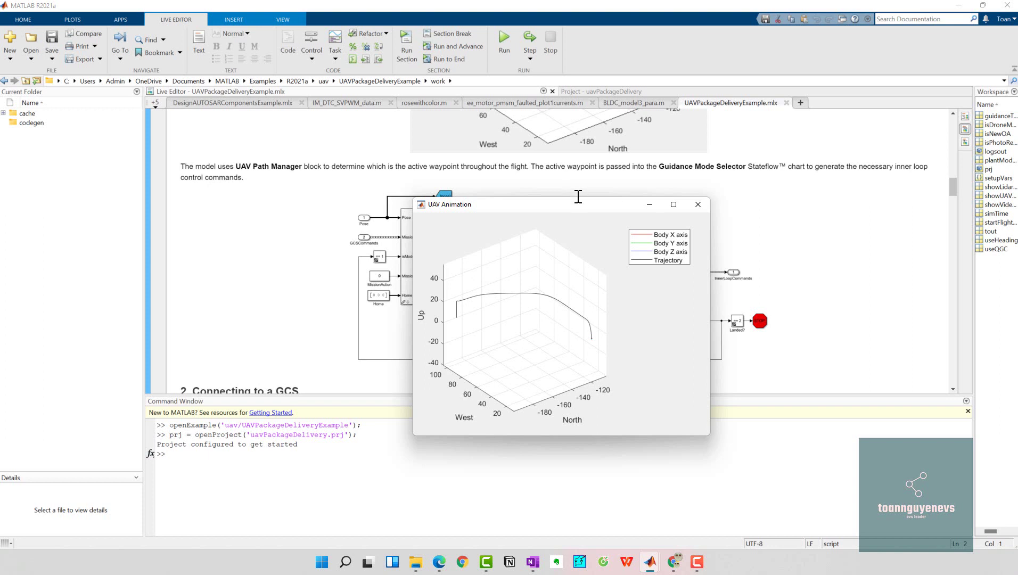
Step: Shift the animation window right and read down to the 2. Connecting to a GCS section
left_click_drag(567, 210, 687, 191)
scroll(397, 272, "down", 5)
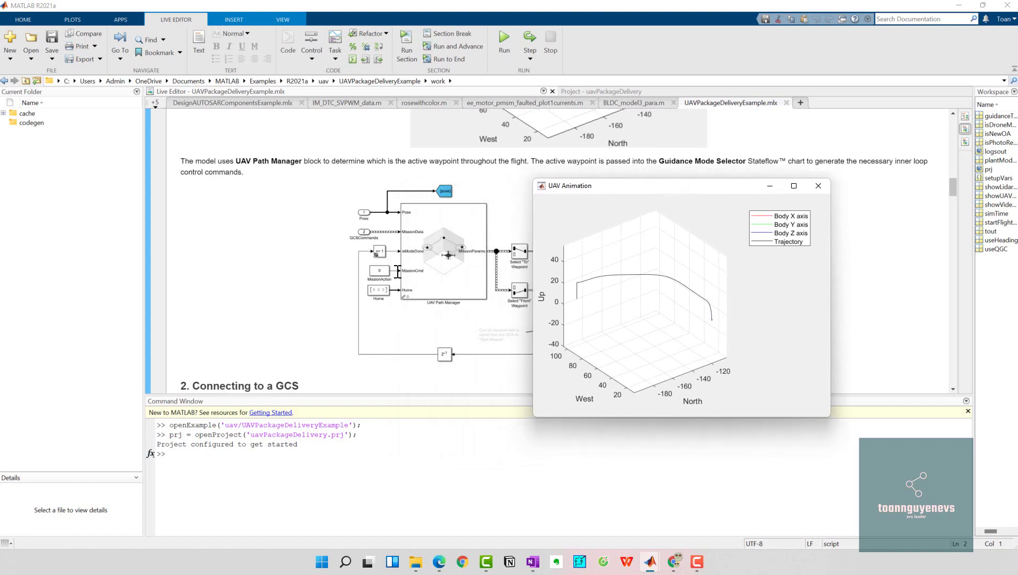
scroll(398, 272, "down", 1)
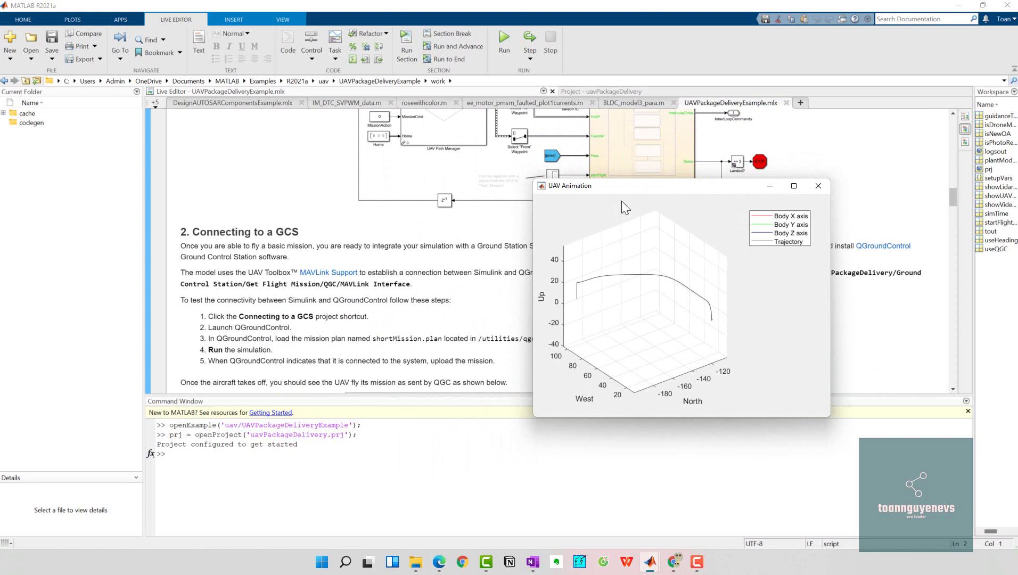
left_click_drag(650, 190, 644, 202)
scroll(434, 261, "up", 5)
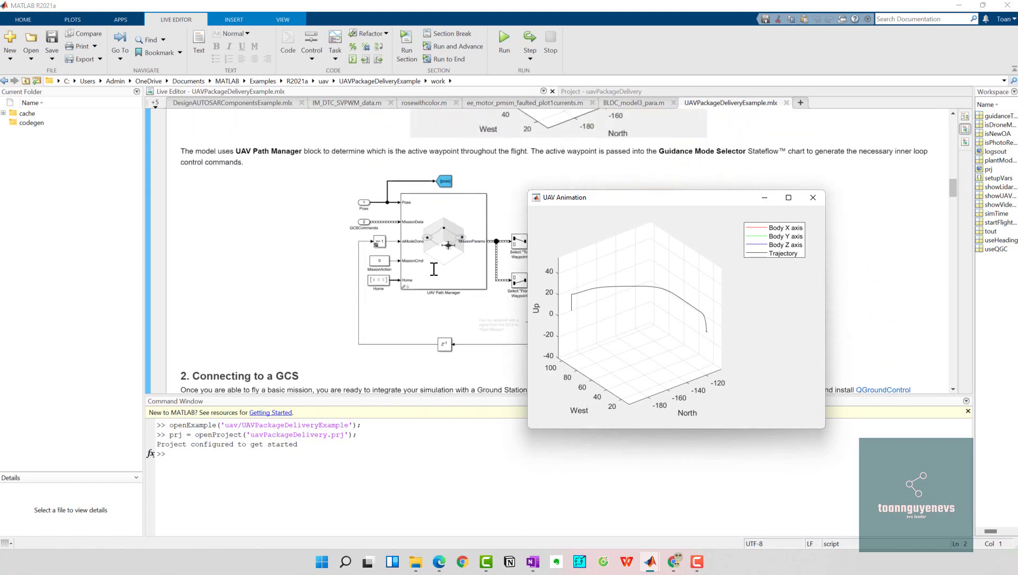
scroll(353, 290, "up", 12)
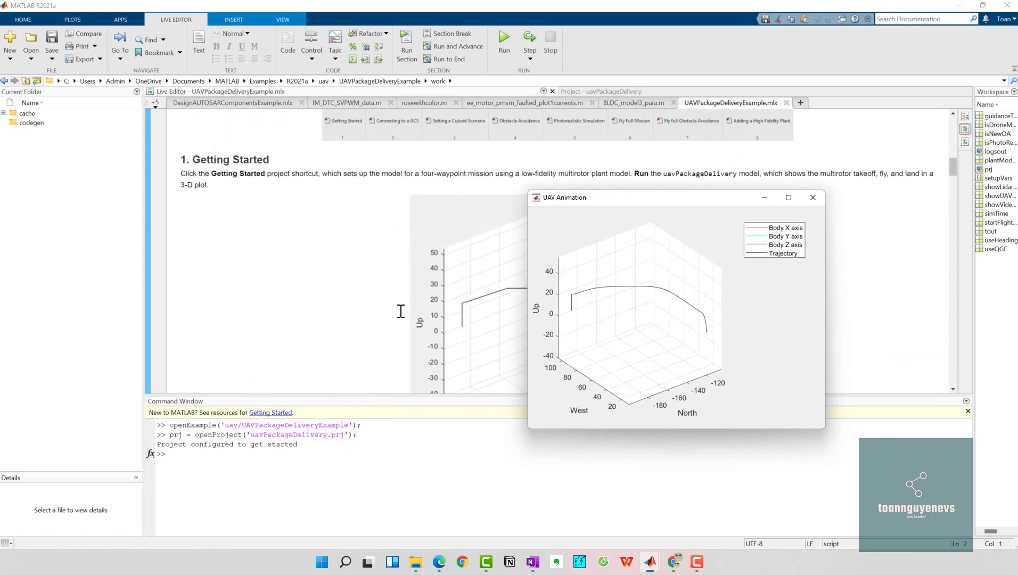
scroll(401, 311, "down", 15)
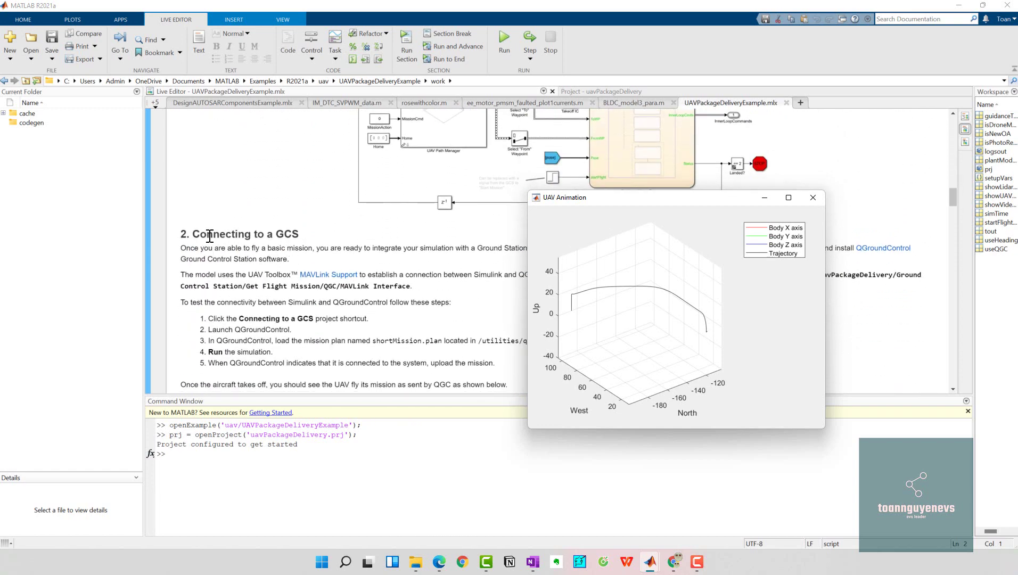
scroll(425, 331, "down", 10)
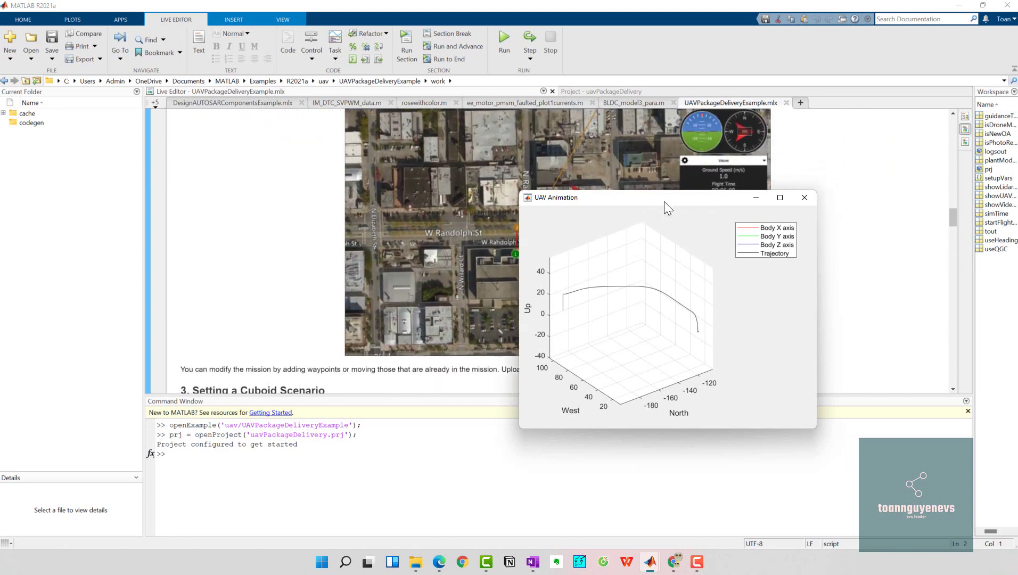
Step: Minimize the UAV Animation window, glance at the Simulink model, and return to the live script
left_click_drag(664, 201, 612, 230)
left_click(713, 227)
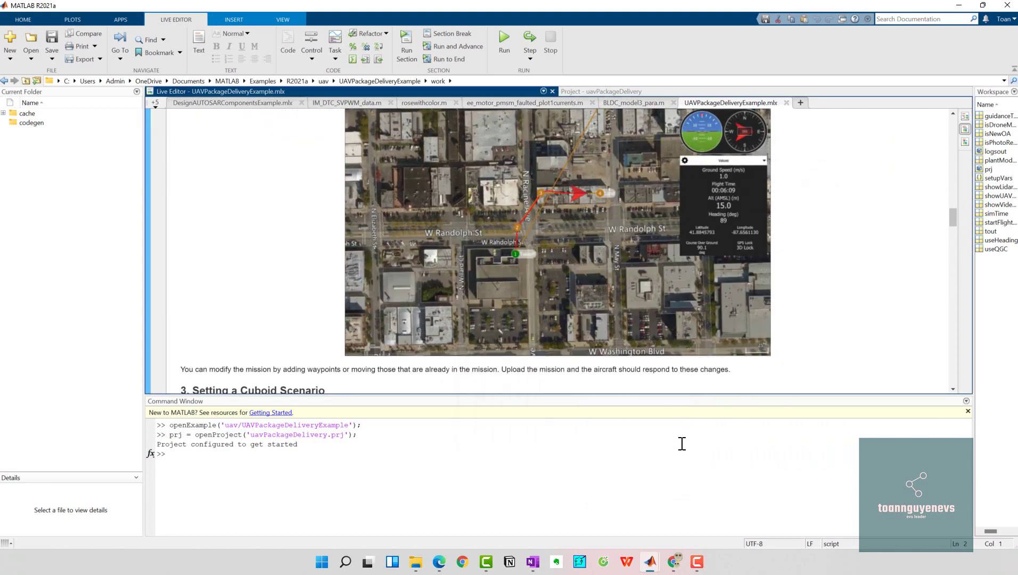
mouse_move(652, 559)
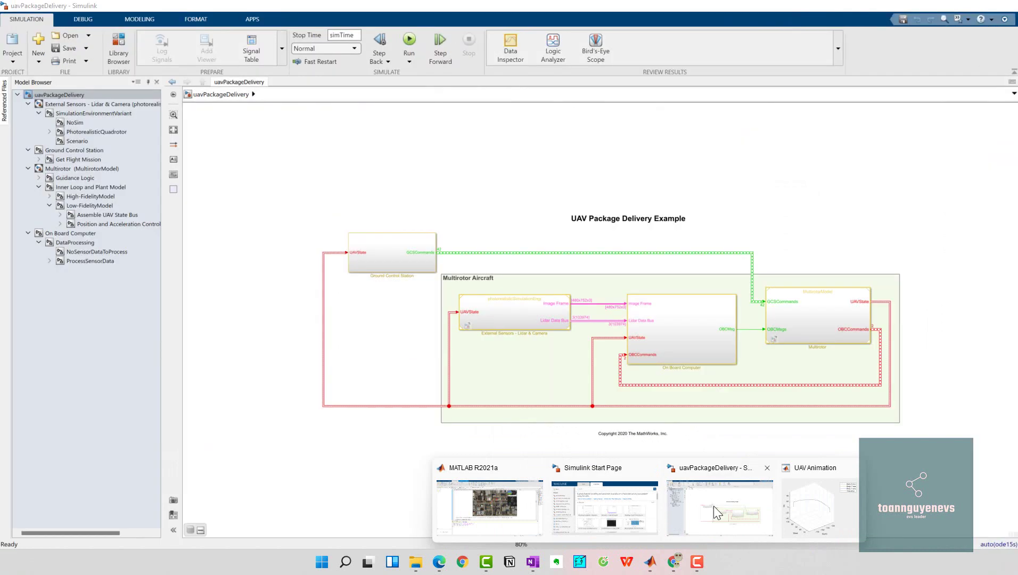
left_click(713, 505)
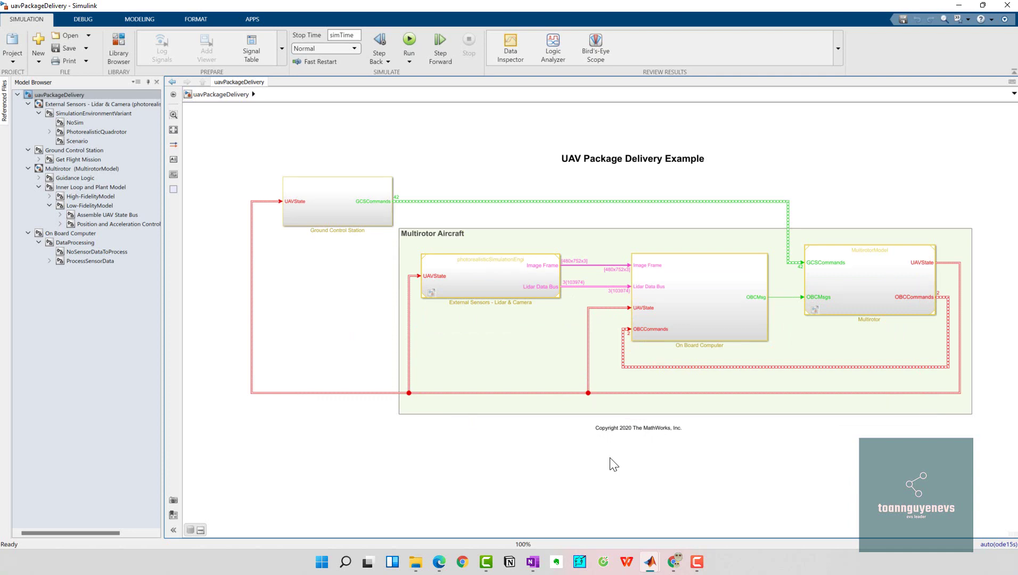
mouse_move(650, 562)
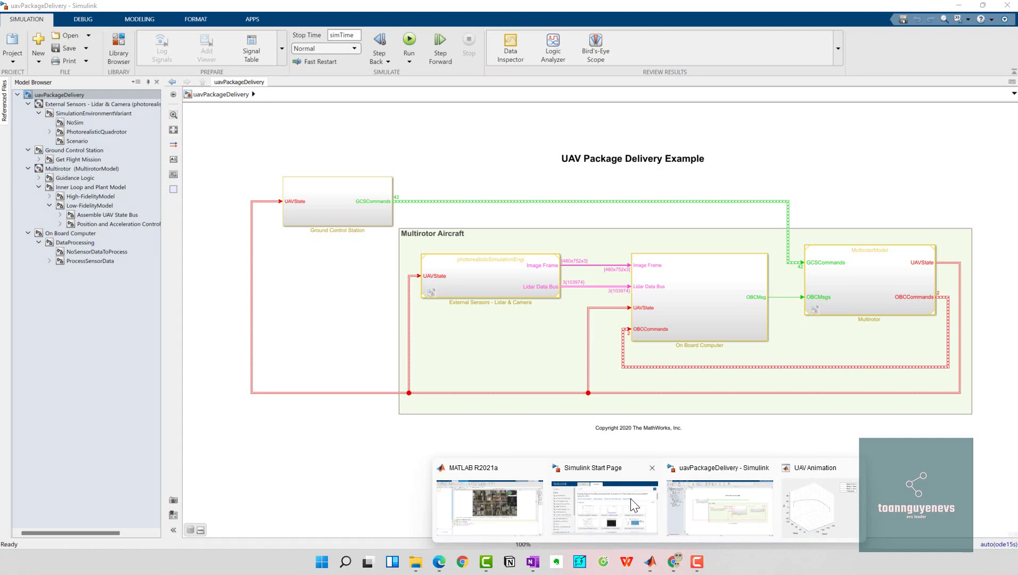
left_click(535, 504)
Step: Scroll the live script back up to Getting Started's 3-D flight path and UAV Path Manager explanation
scroll(435, 329, "down", 3)
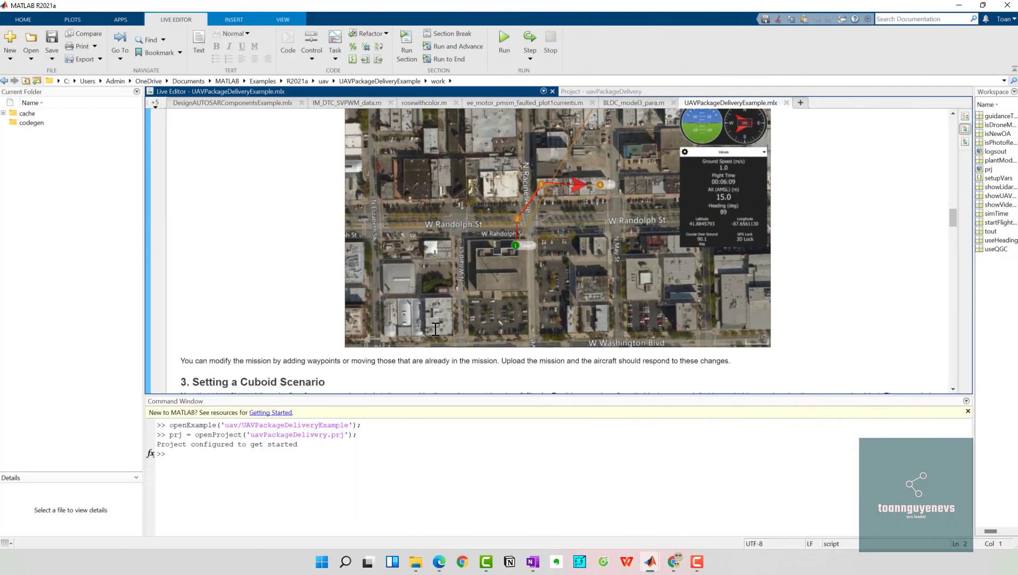
scroll(435, 329, "down", 8)
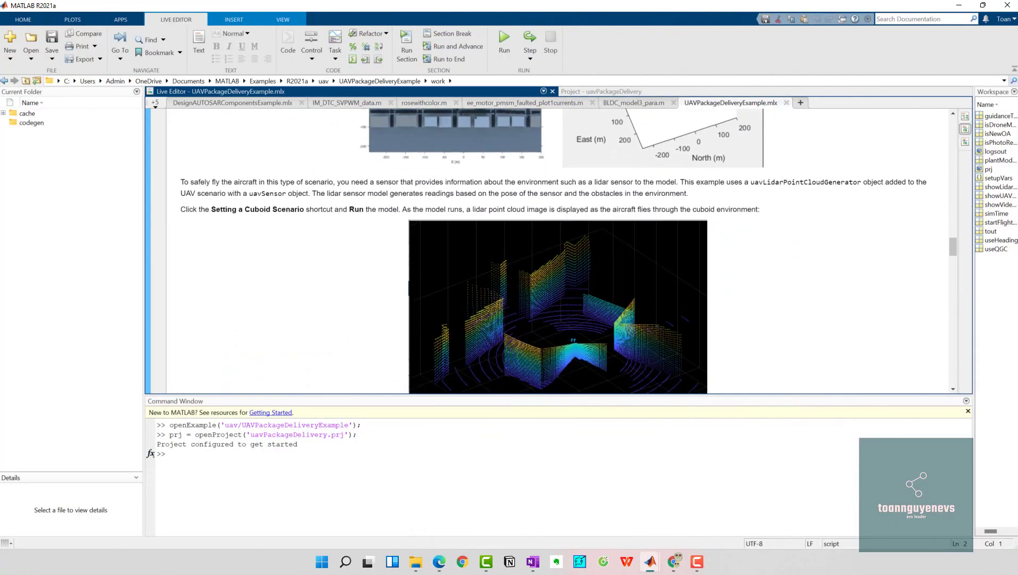
scroll(435, 329, "up", 4)
scroll(435, 329, "up", 8)
scroll(435, 329, "down", 10)
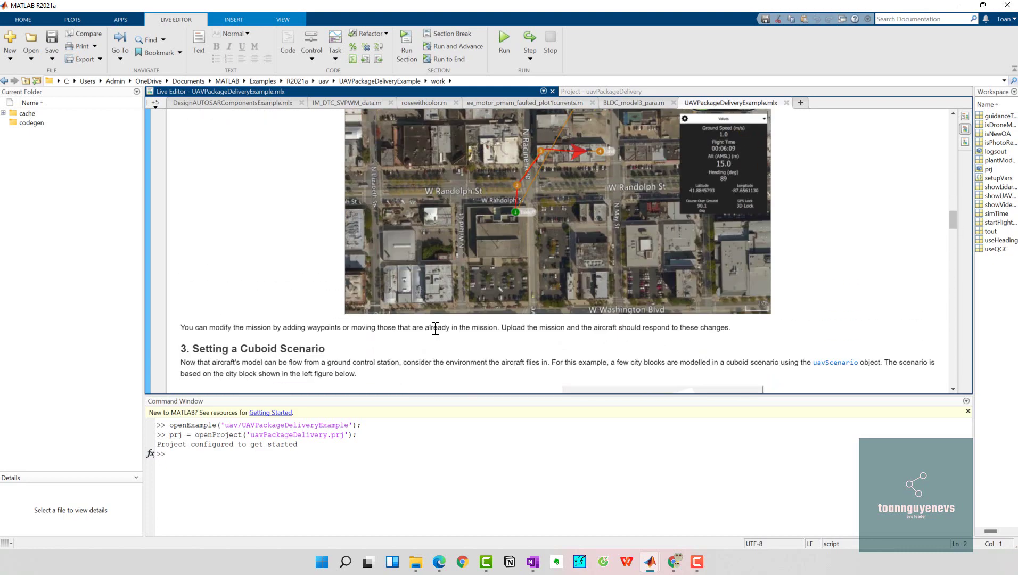
scroll(435, 329, "down", 20)
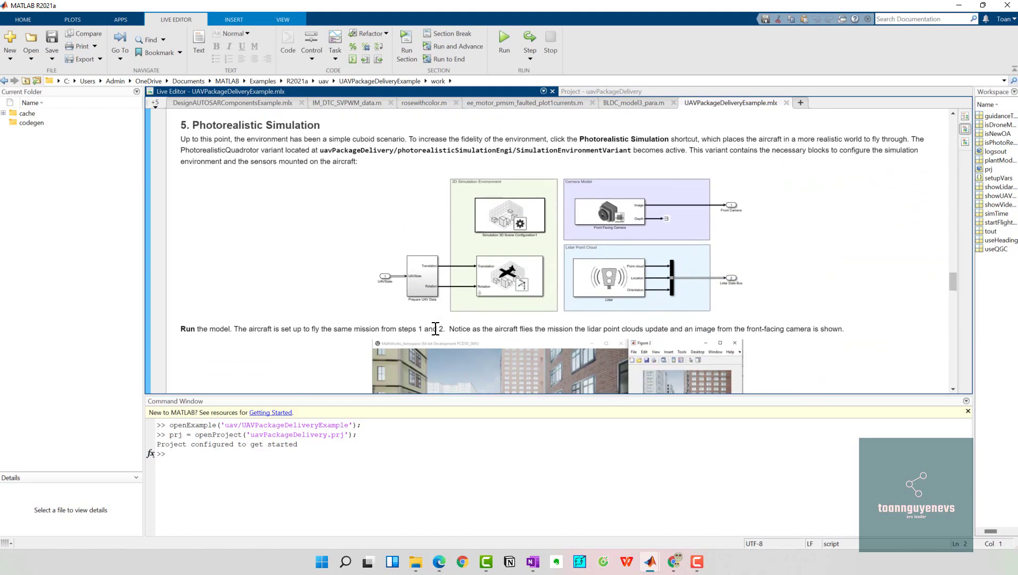
scroll(435, 319, "up", 3)
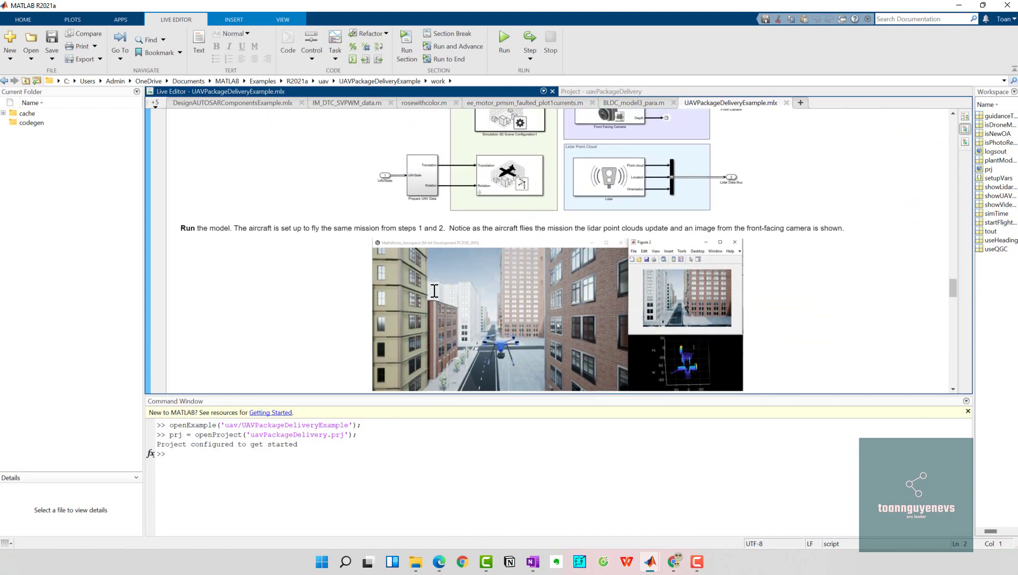
scroll(488, 320, "up", 10)
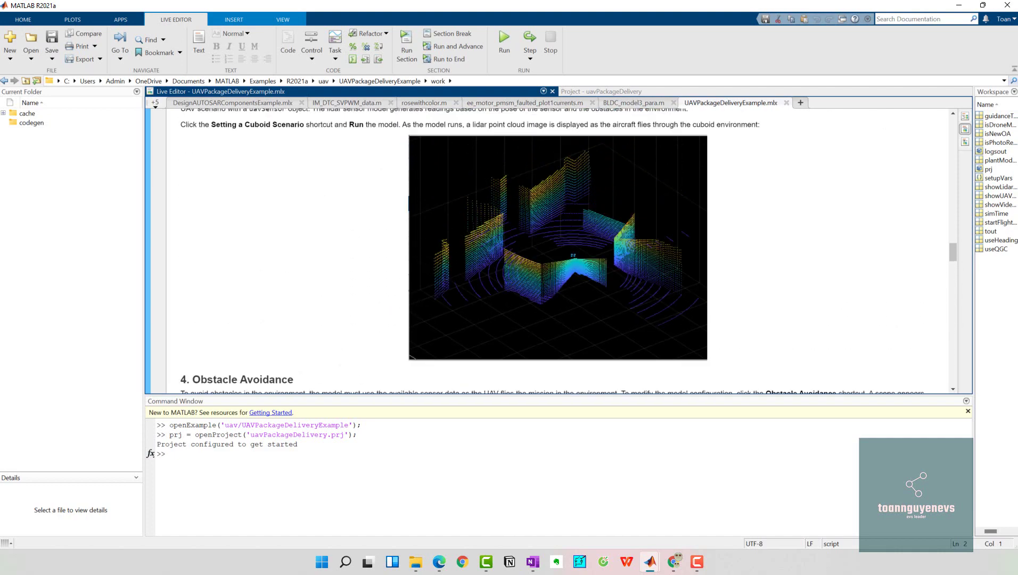
scroll(489, 320, "up", 15)
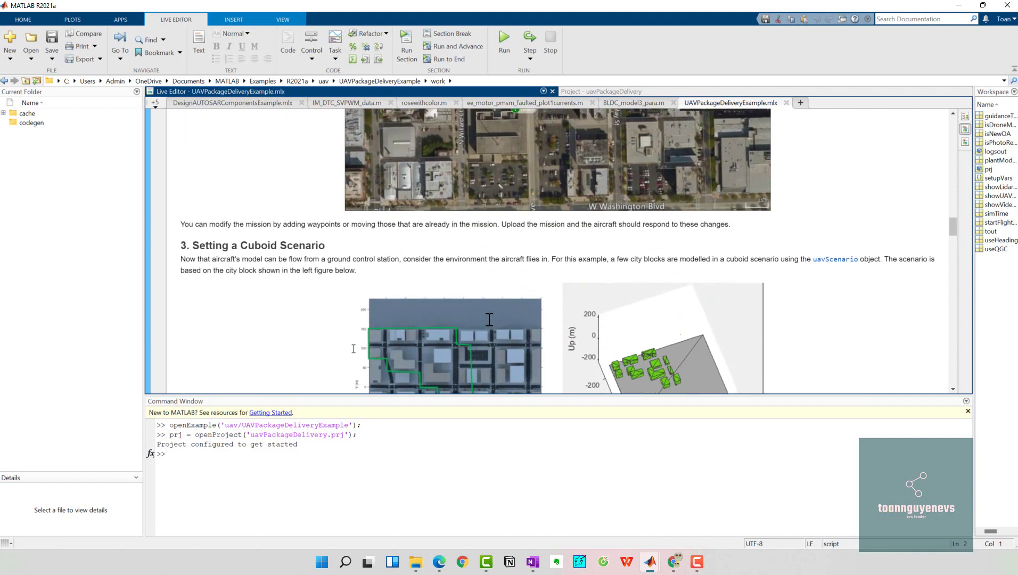
scroll(489, 320, "up", 12)
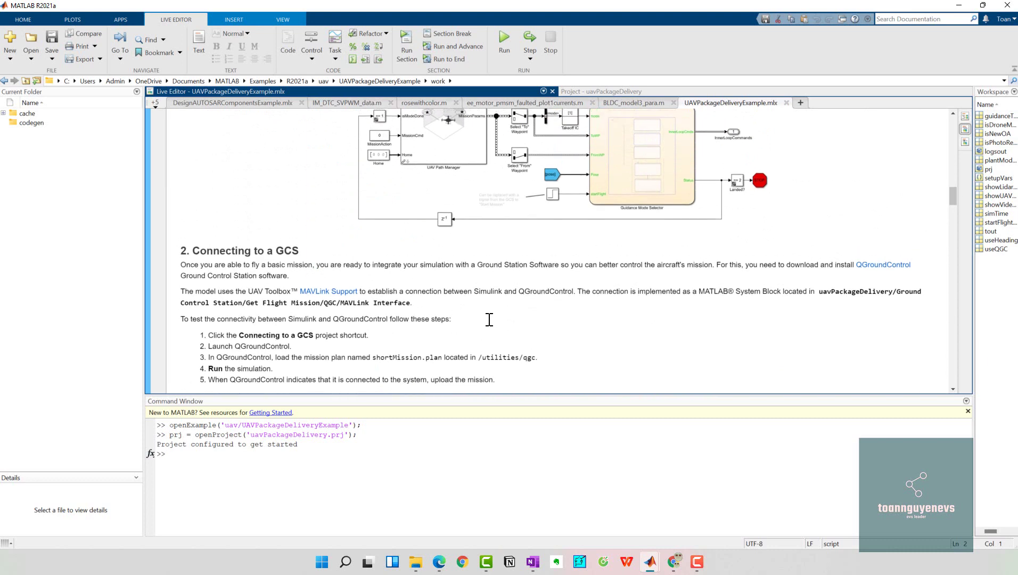
scroll(488, 320, "up", 8)
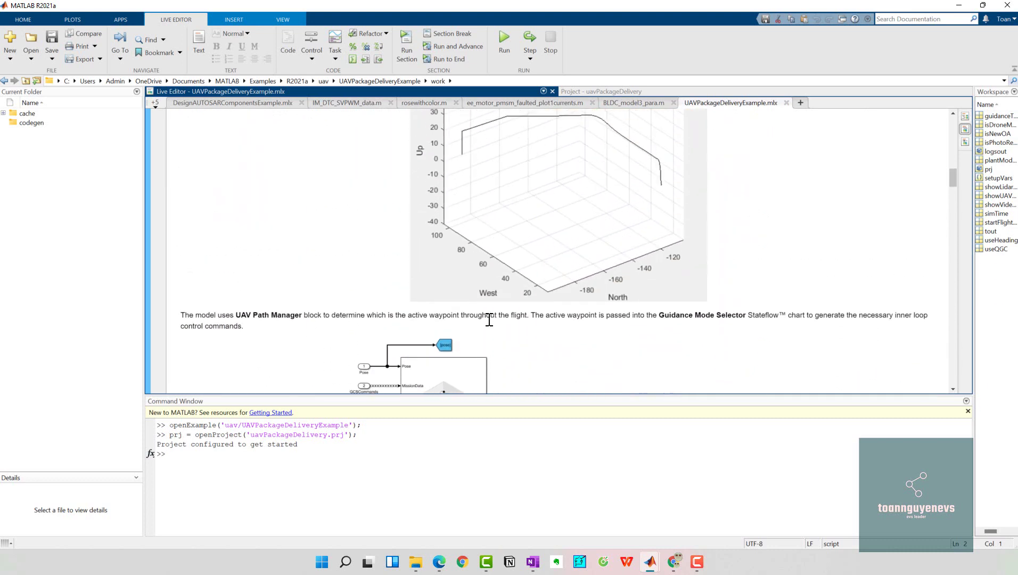